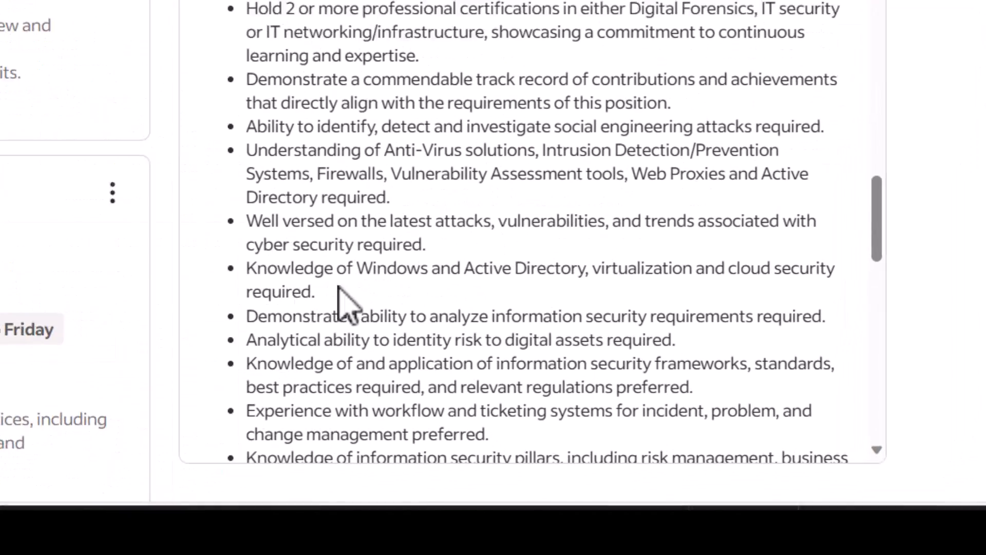
Highlight the 'Knowledge of Windows and Active Directory' bullet in the Information Security Analyst listing
drag(495, 391, 451, 376)
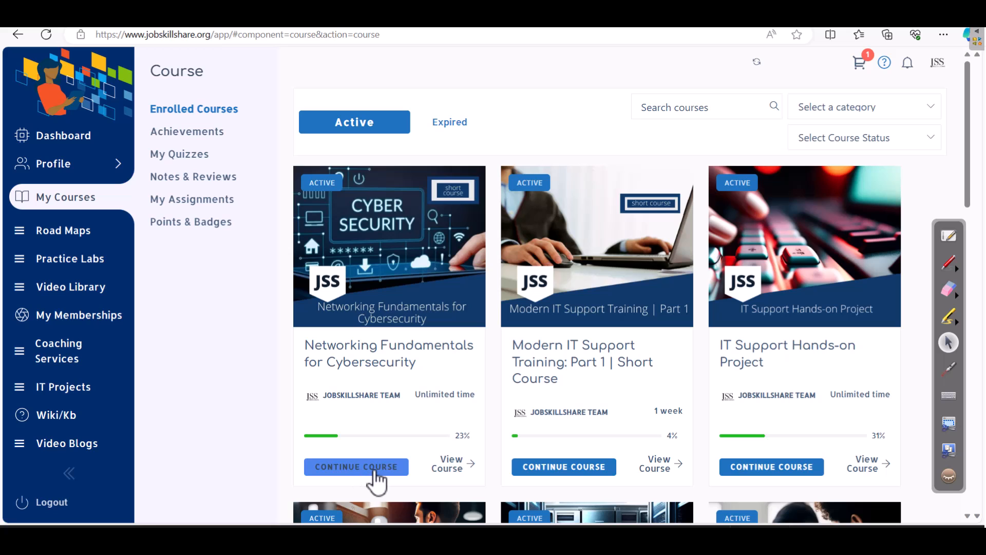
Resume Networking Fundamentals for Cybersecurity and open Windows Security Labs' Practice Live – Windows Server lesson
click(374, 470)
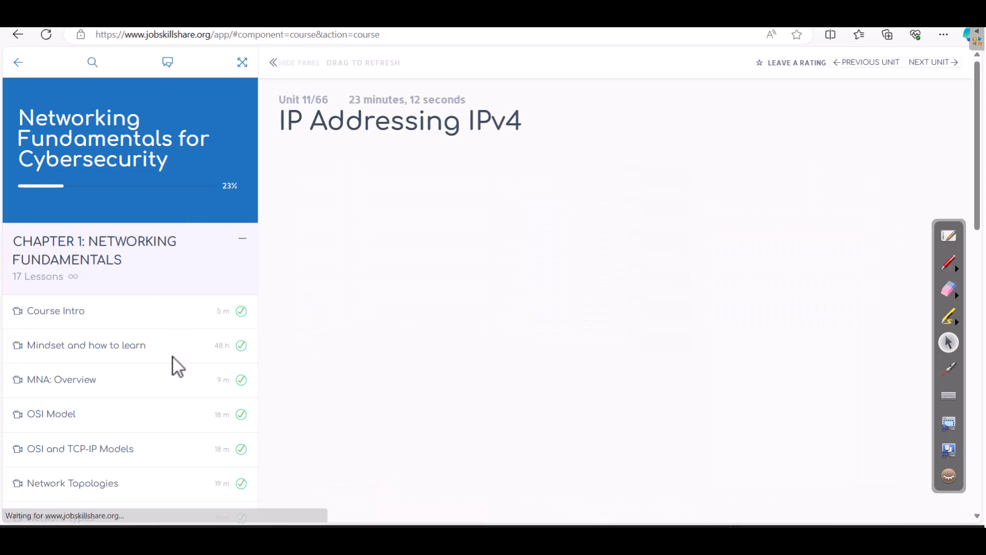
scroll(174, 357, up, 10)
scroll(78, 360, down, 1)
scroll(82, 368, down, 10)
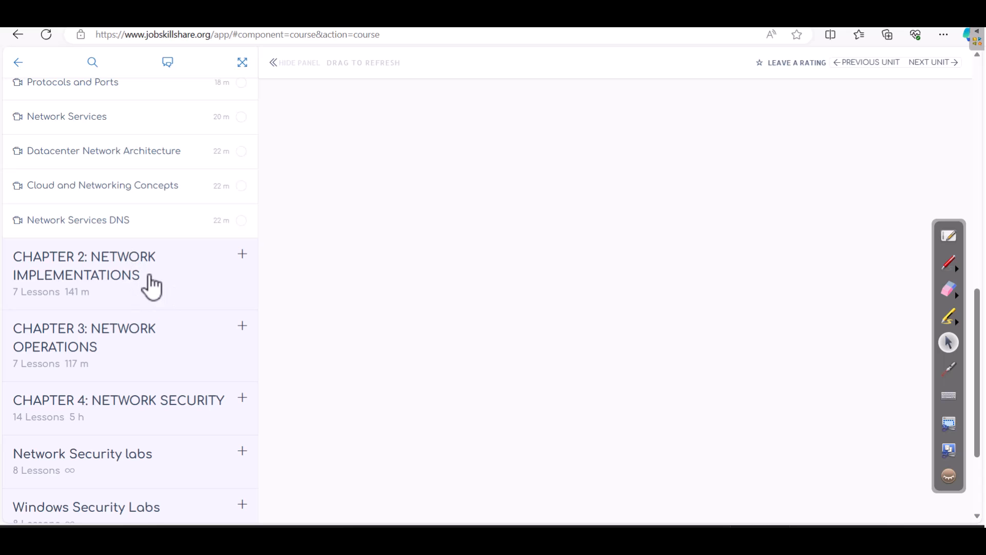
scroll(150, 286, down, 3)
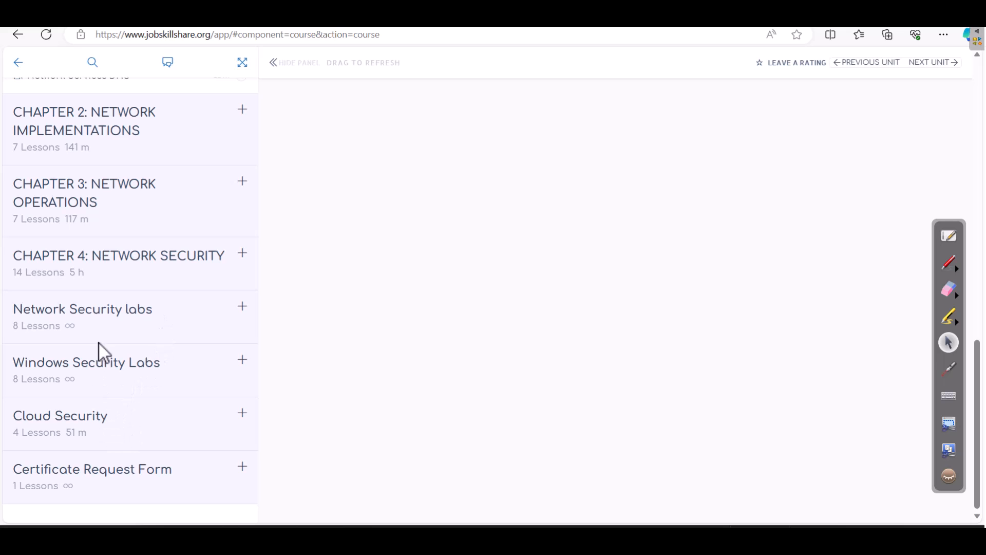
click(95, 379)
scroll(110, 399, down, 5)
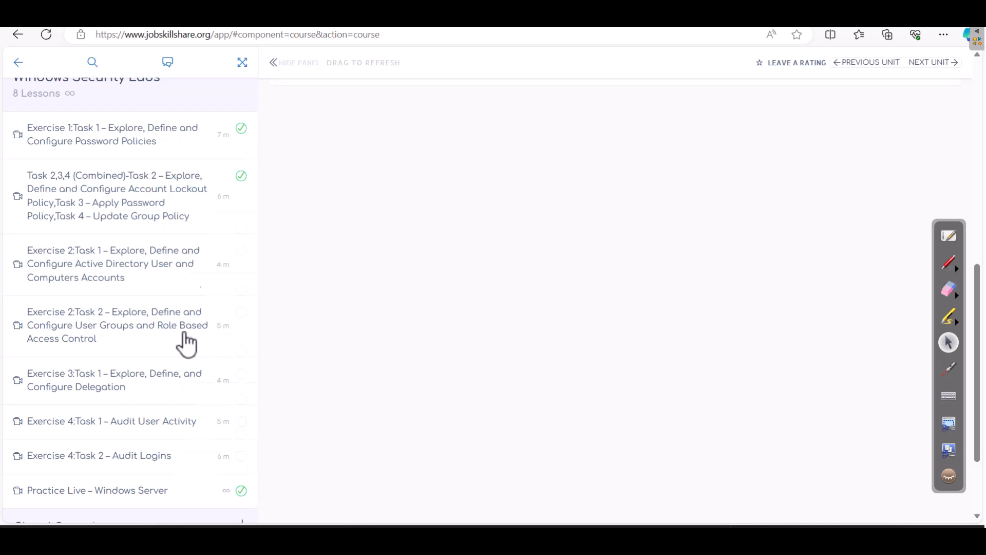
scroll(175, 373, down, 2)
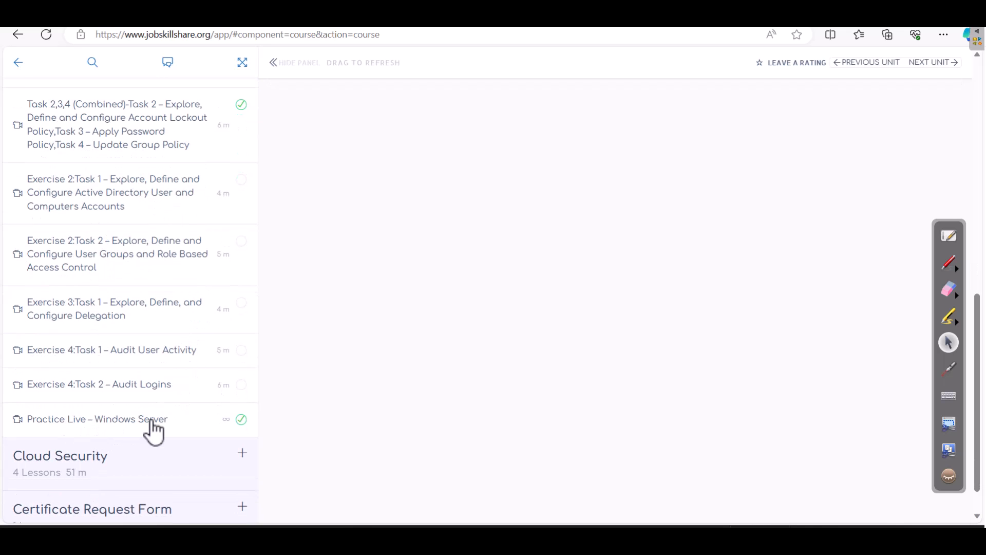
click(152, 422)
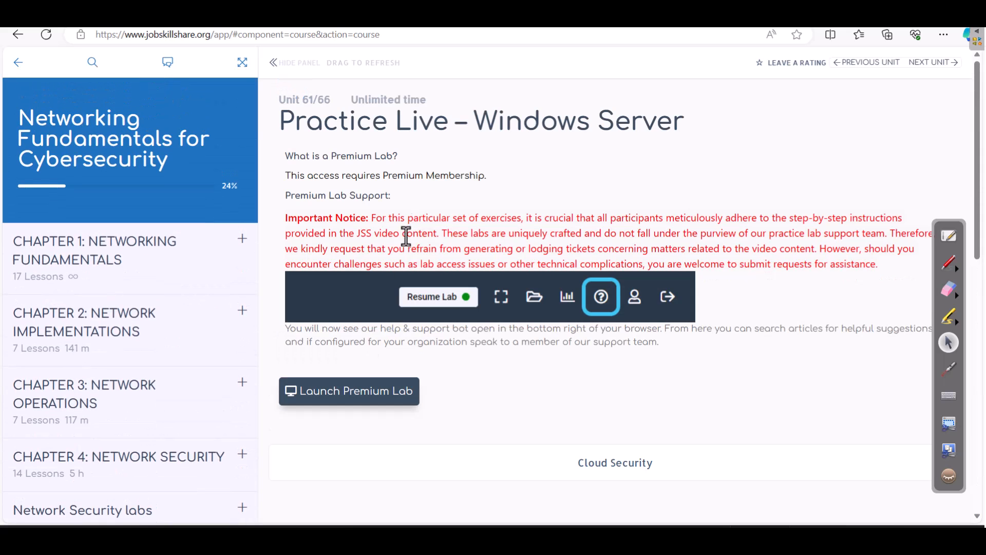
Launch the premium Windows Server lab and collapse the instructions pane so PLABDC01 fills the window
click(340, 402)
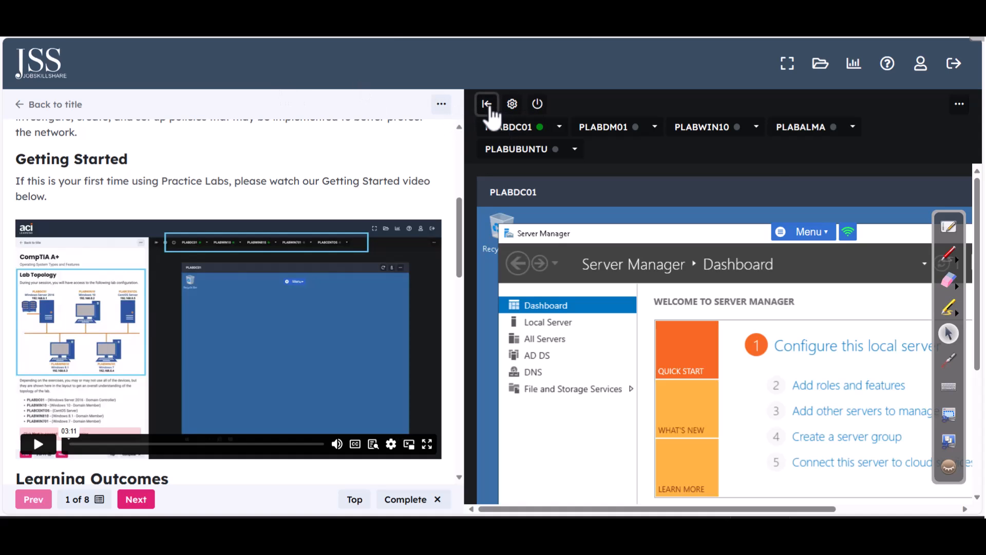
click(487, 104)
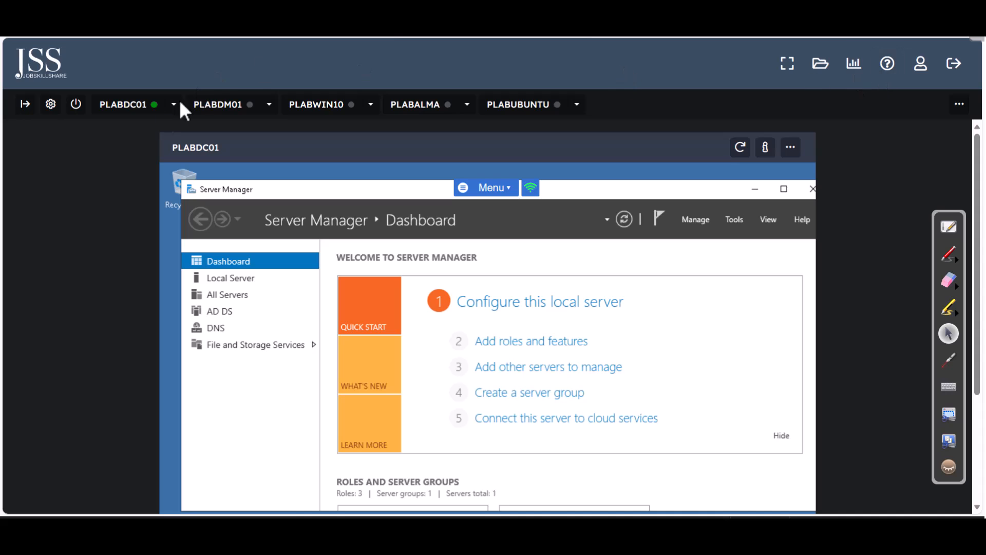
click(26, 104)
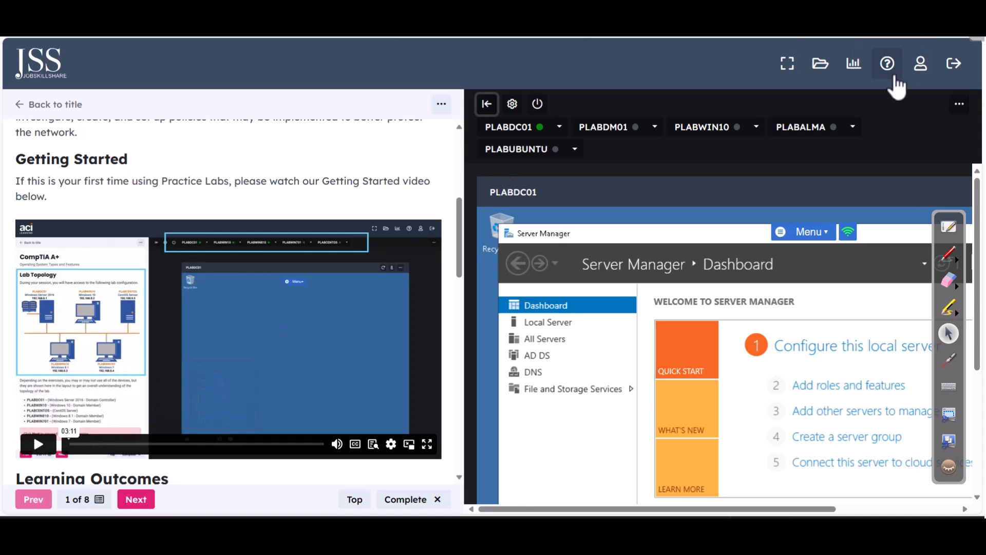
click(486, 105)
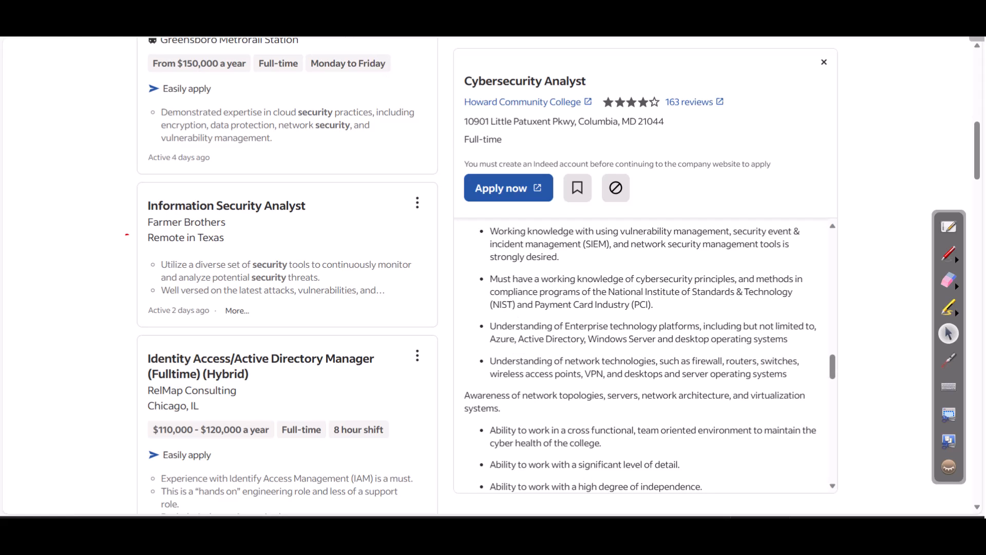
key(ctrl+Tab)
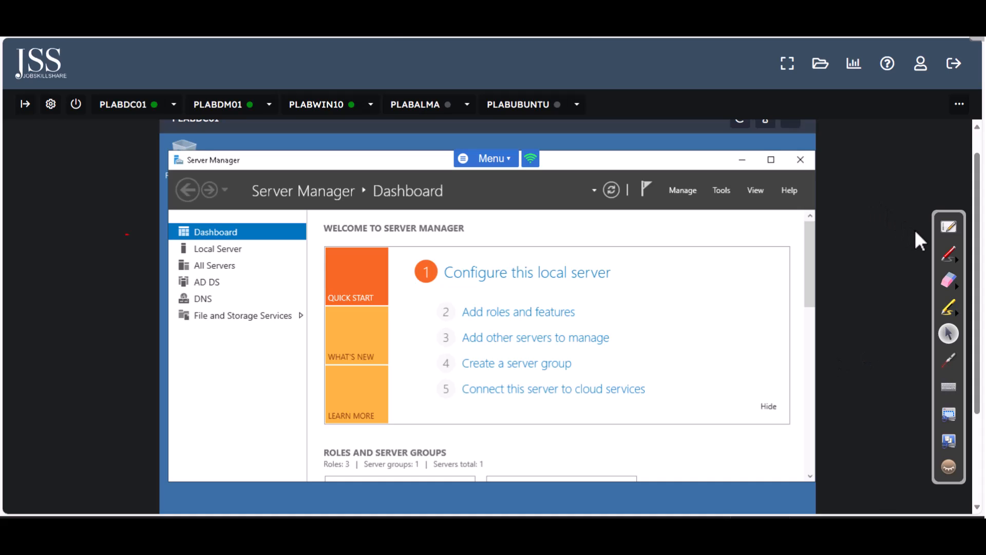
Handwrite a red 'SysAdmin' label left of the VM with an arrow to the PLABDC01 tab
click(949, 253)
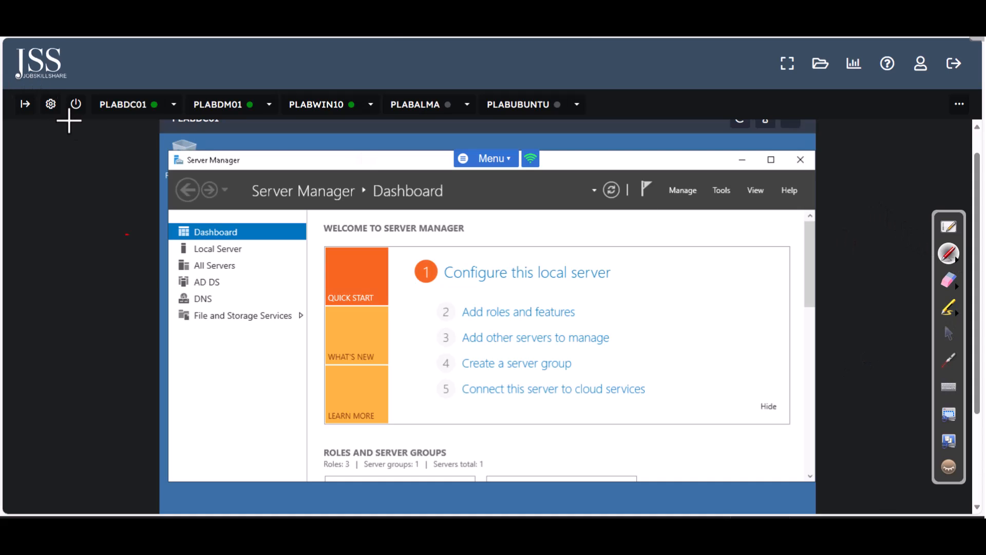
click(949, 333)
click(948, 257)
mouse_move(102, 129)
mouse_down()
mouse_move(97, 144)
mouse_move(110, 139)
mouse_move(113, 147)
mouse_move(127, 130)
mouse_move(161, 124)
mouse_up()
click(149, 118)
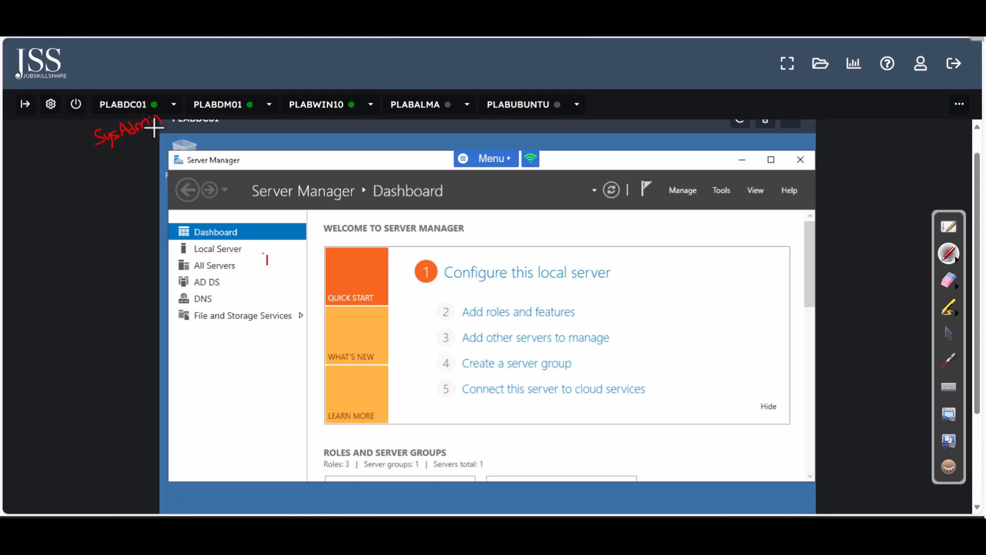
mouse_move(91, 138)
mouse_down()
mouse_move(82, 129)
mouse_move(99, 120)
mouse_up()
key(ctrl+f)
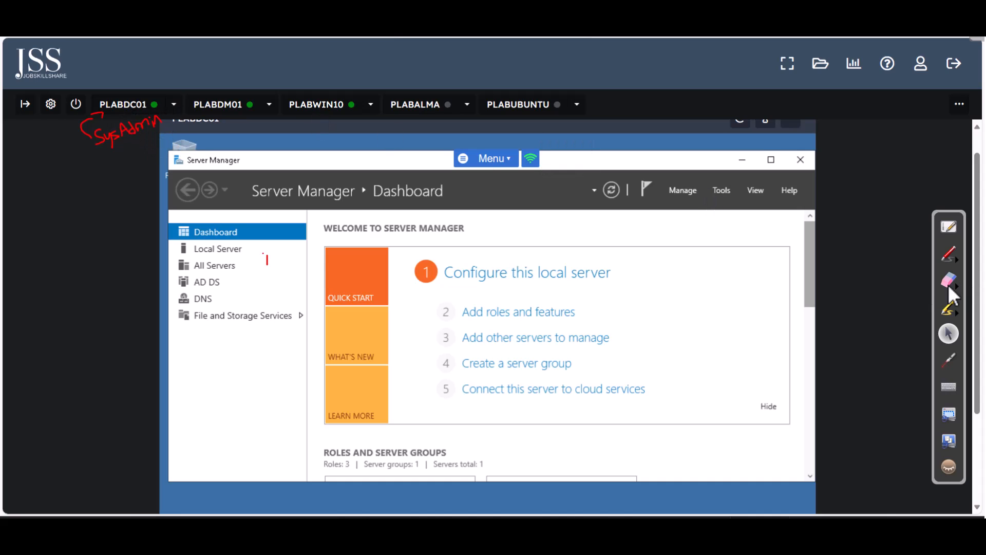
Draw another red curved stroke just below the handwritten SysAdmin note
click(946, 257)
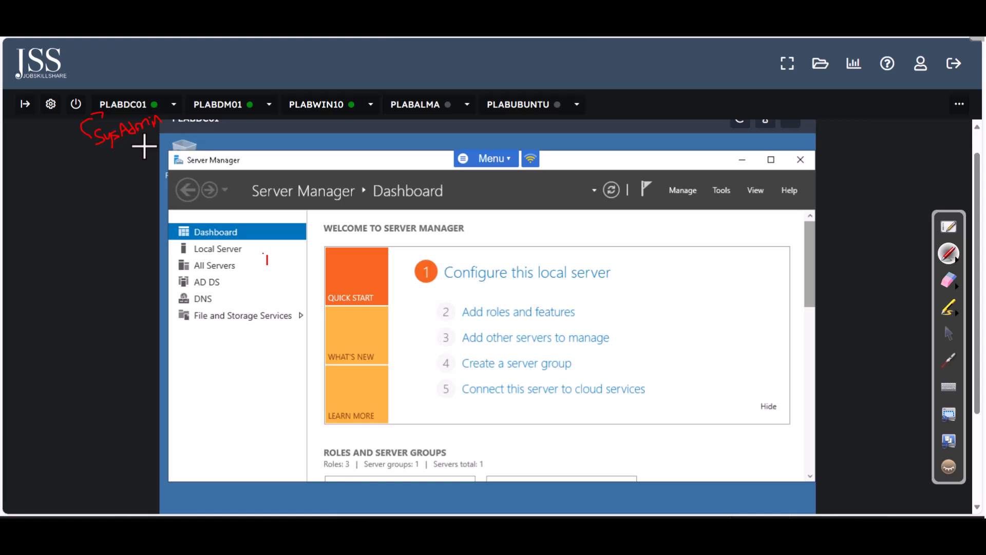
drag(84, 208, 122, 161)
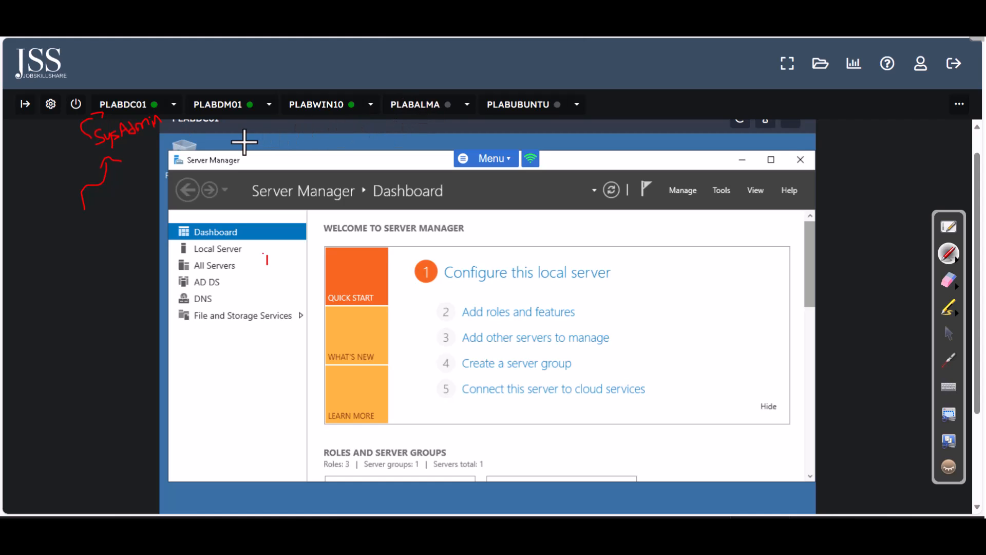
Draw a red check mark above the PLABDM01 machine tab, then leave drawing mode
drag(230, 85, 400, 83)
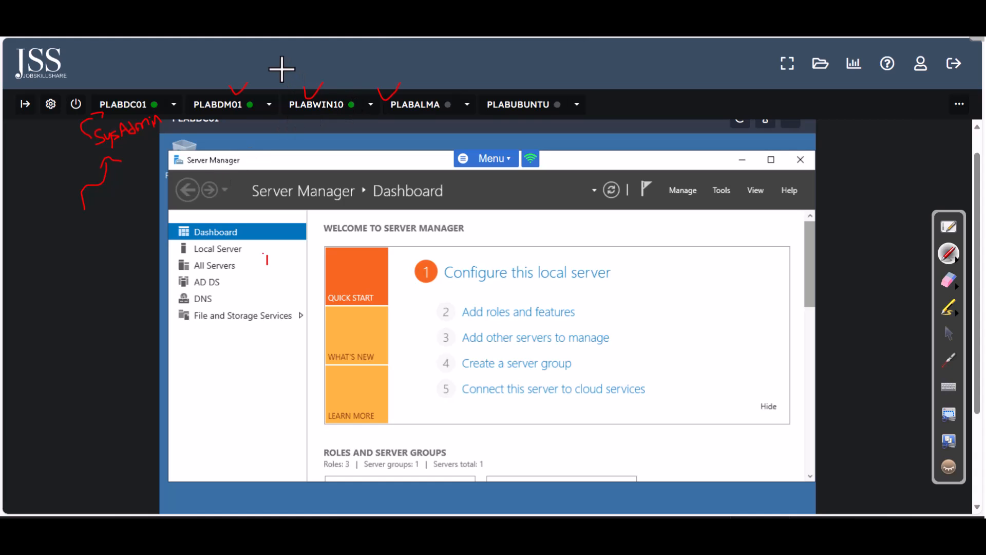
key(ctrl+f)
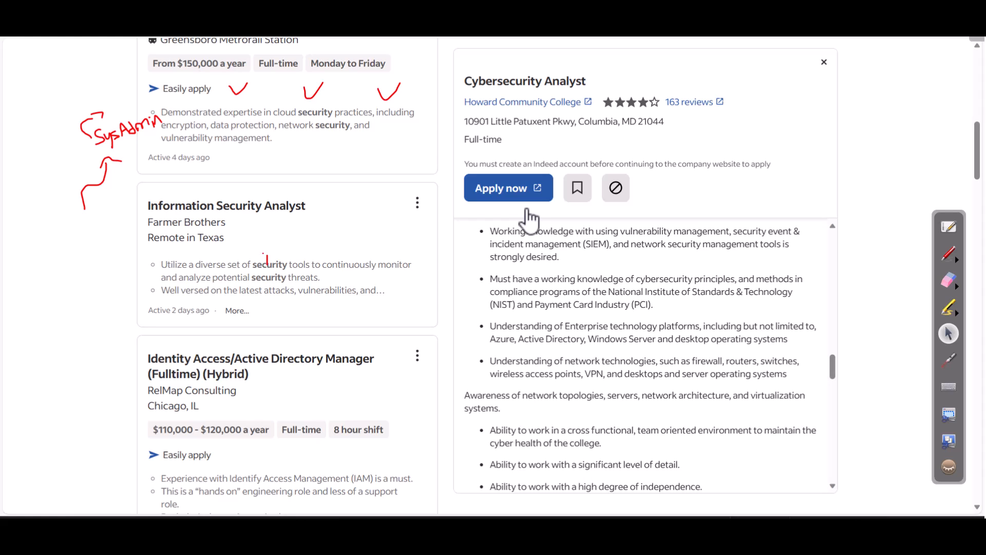
Highlight the Enterprise technology platforms requirement in the Indeed Cybersecurity Analyst listing
drag(490, 326, 794, 342)
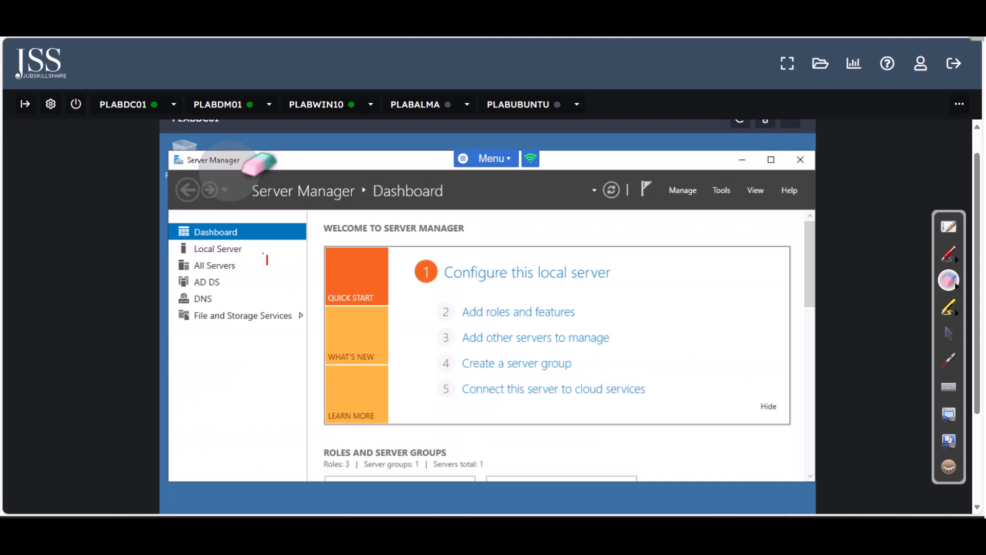
click(949, 254)
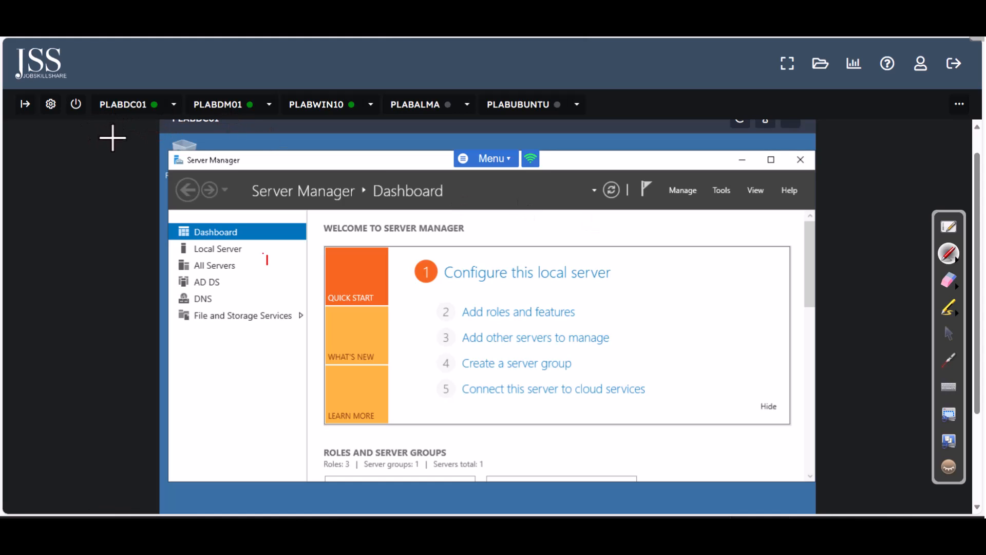
drag(112, 140, 127, 119)
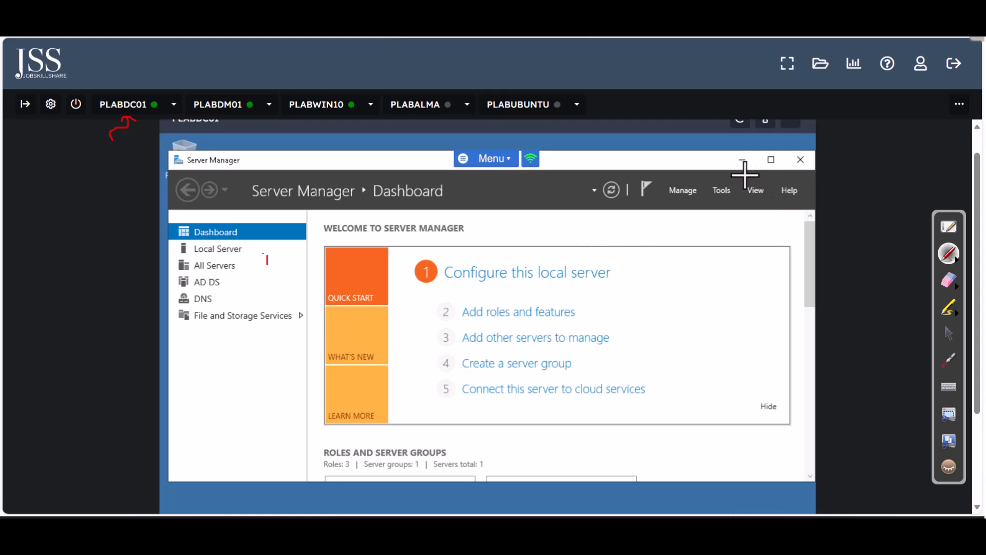
click(947, 334)
click(742, 160)
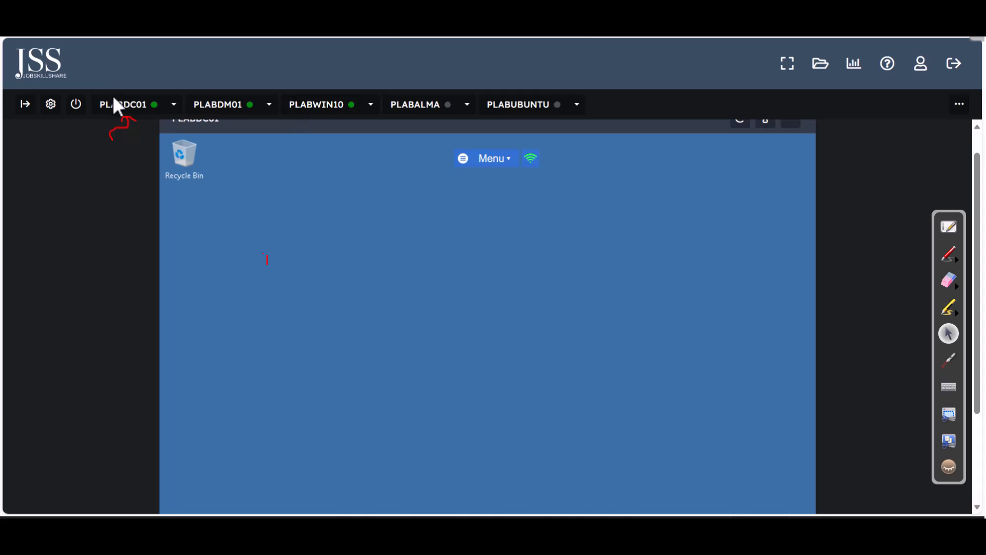
drag(977, 187, 971, 283)
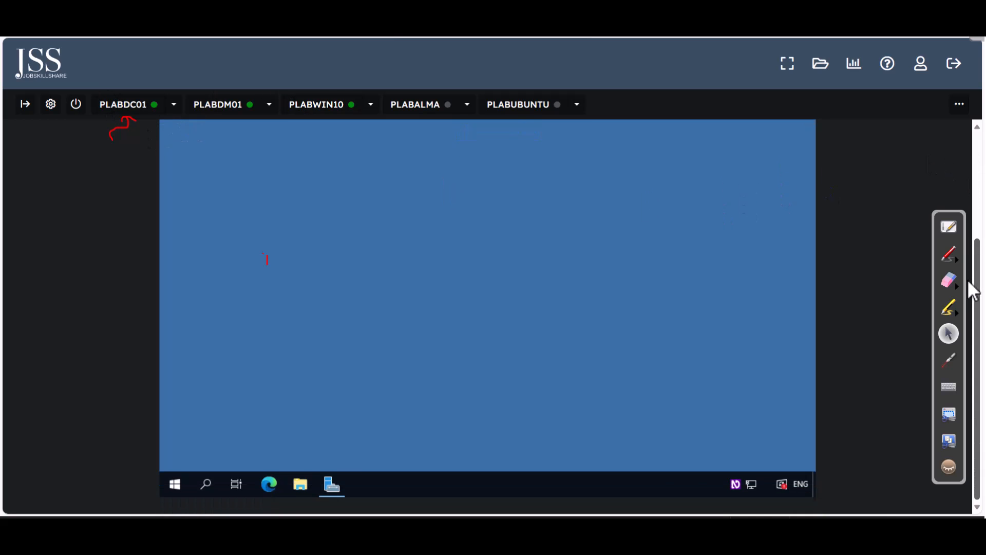
click(332, 485)
Dismiss the PLABDC01 Start menu and scroll the lab up to show Server Manager's Dashboard
mouse_move(980, 367)
mouse_down()
mouse_move(979, 302)
mouse_move(978, 348)
mouse_up()
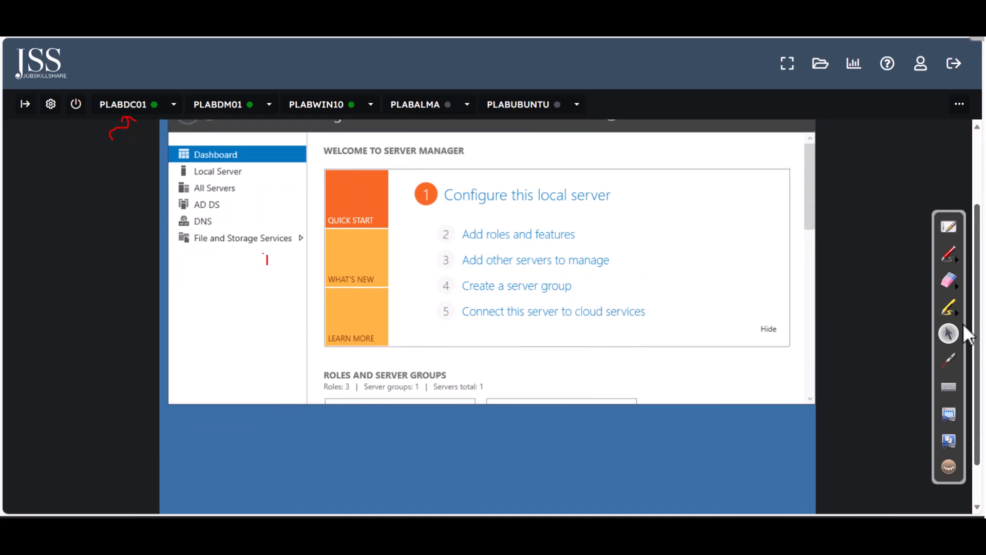
drag(978, 430, 978, 460)
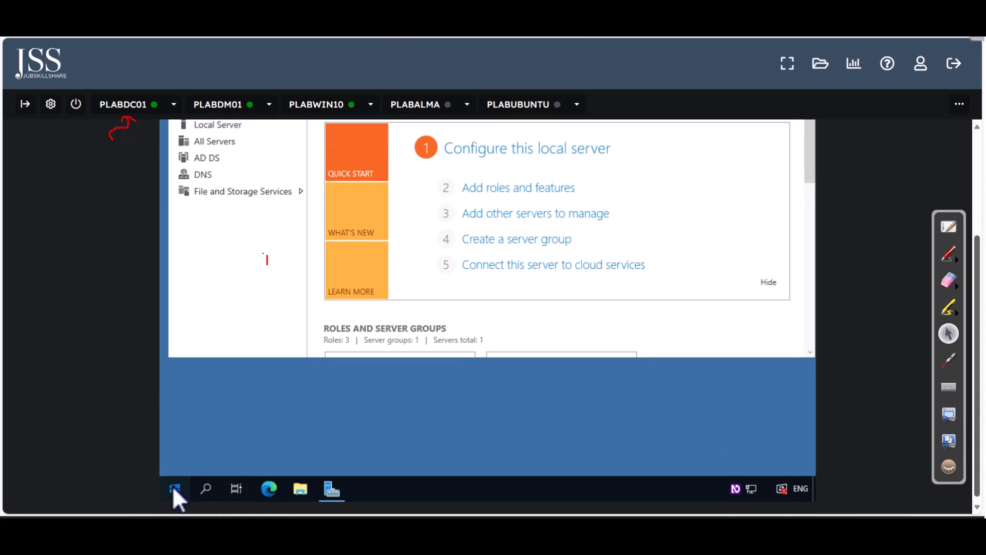
click(175, 489)
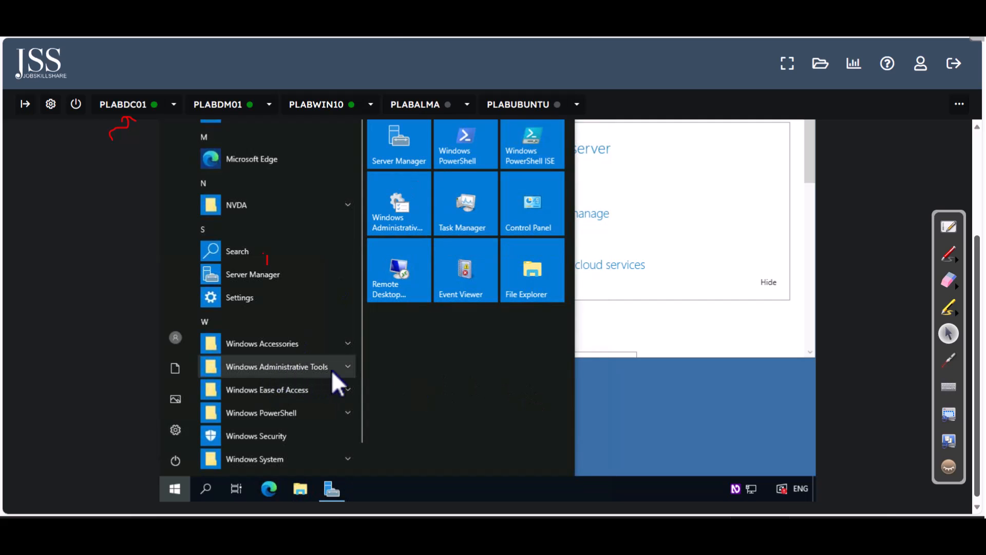
click(405, 160)
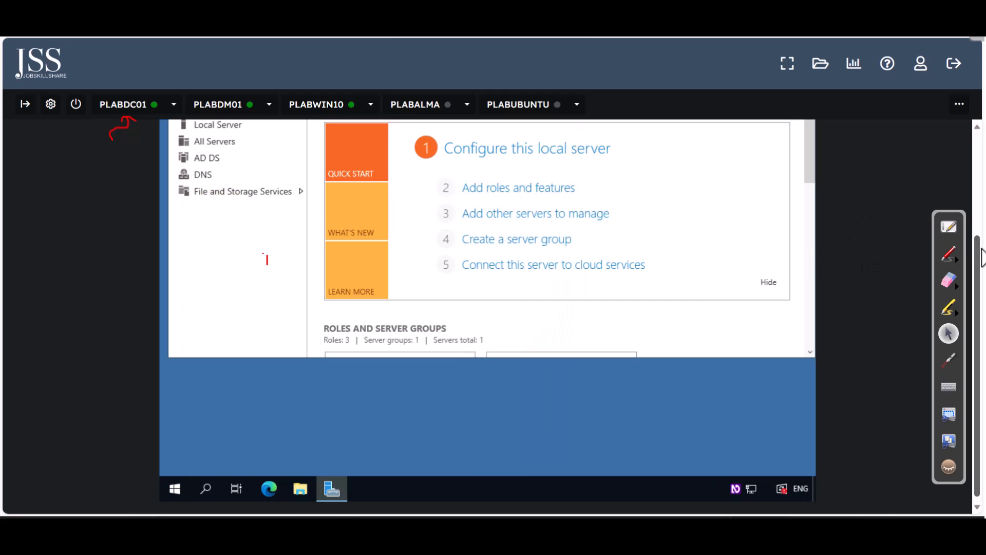
drag(978, 249, 979, 182)
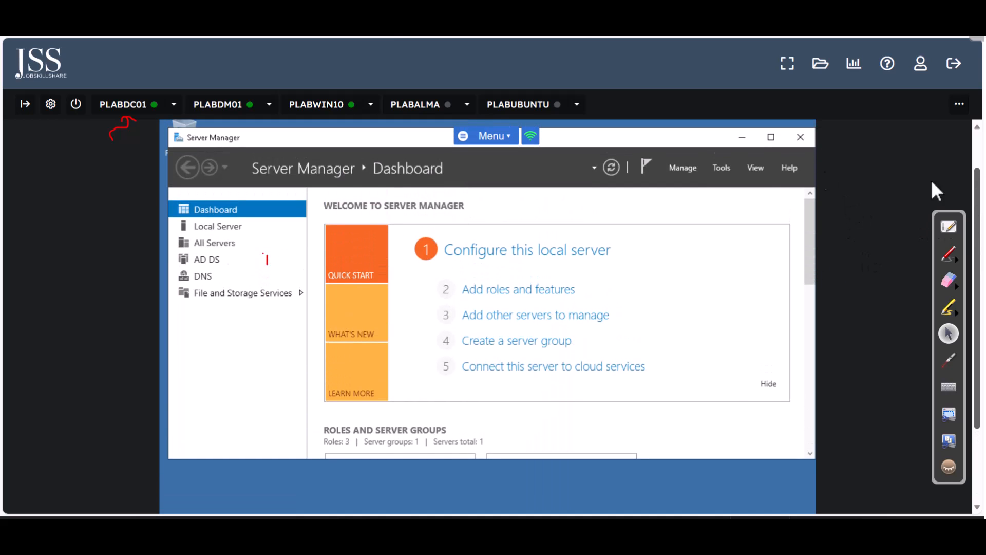
Launch Active Directory Users and Computers from Tools, maximize it, and select practicelabs.com
click(721, 168)
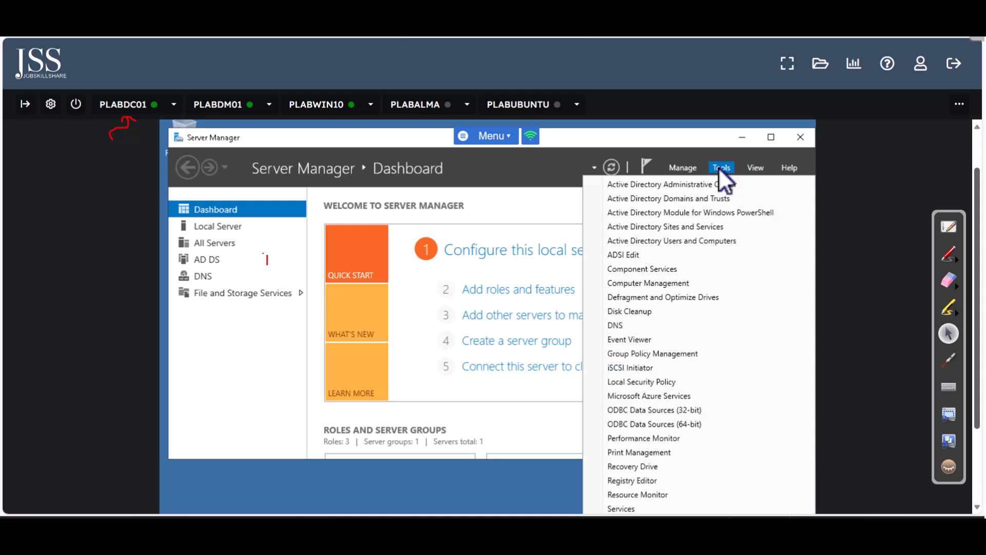
click(674, 241)
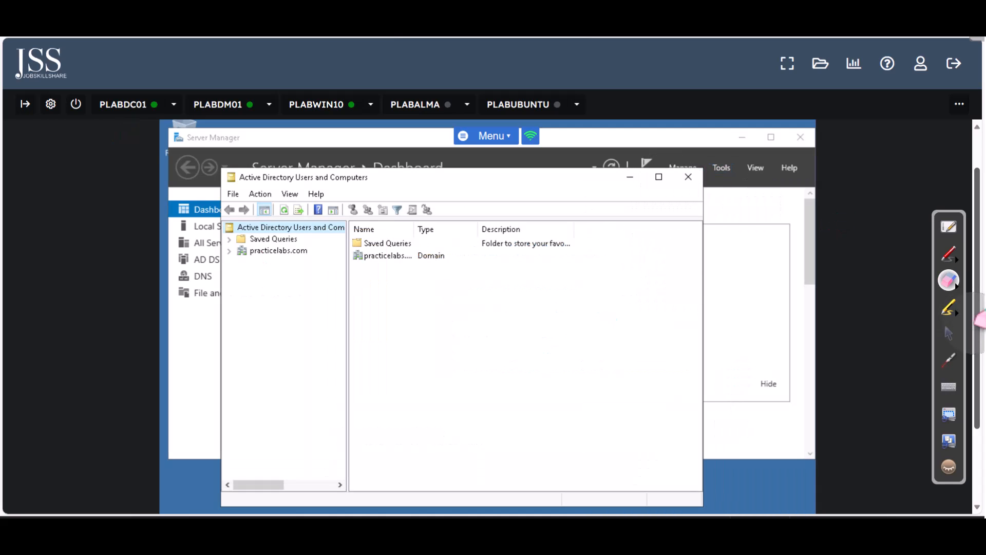
click(659, 176)
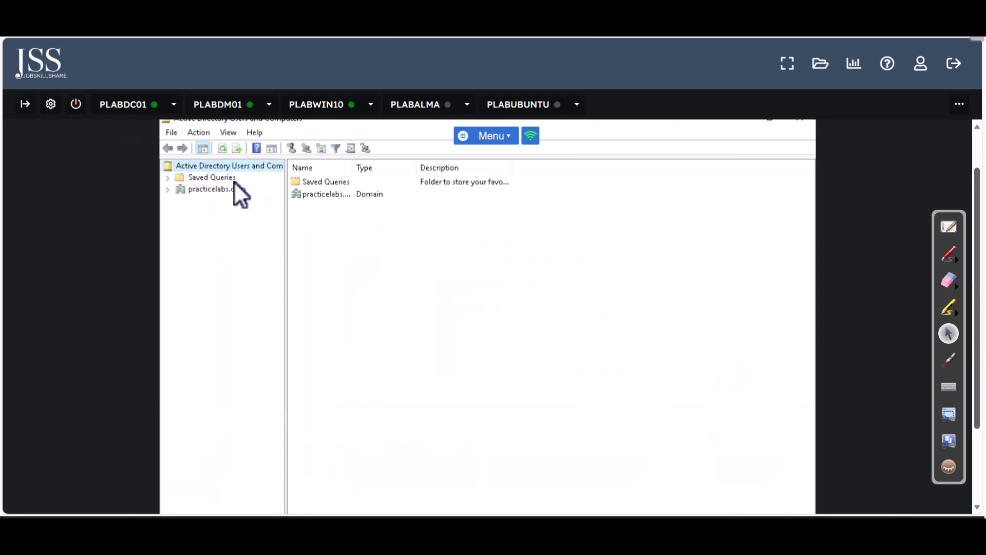
click(169, 190)
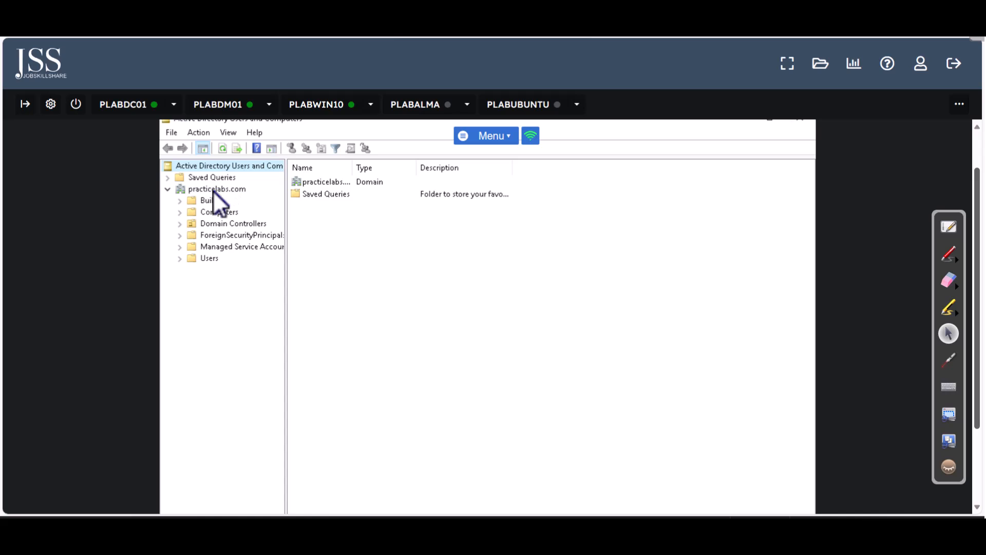
click(212, 190)
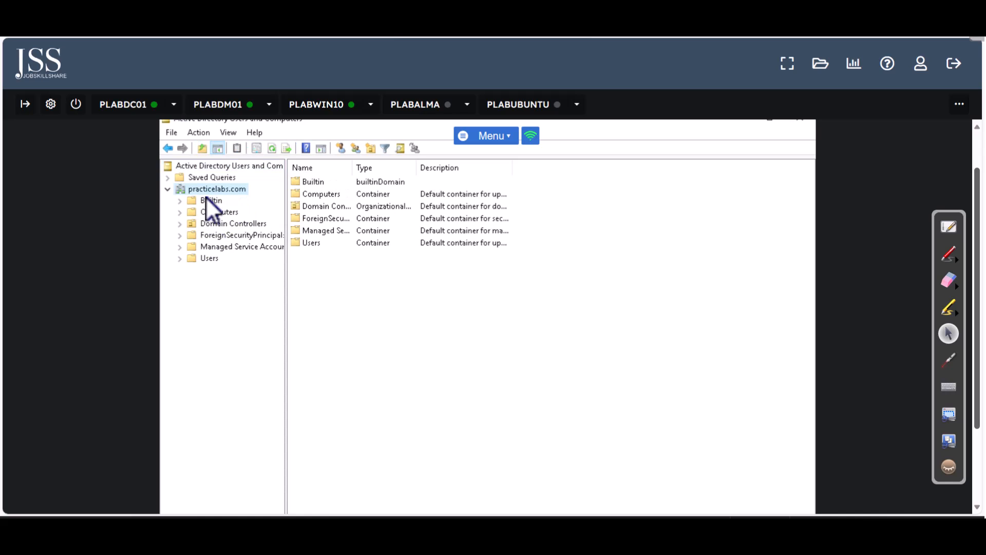
List the Computers container's accounts, PLABDM01 and PLABWIN10, and inspect PLABWIN10's context menu
click(206, 213)
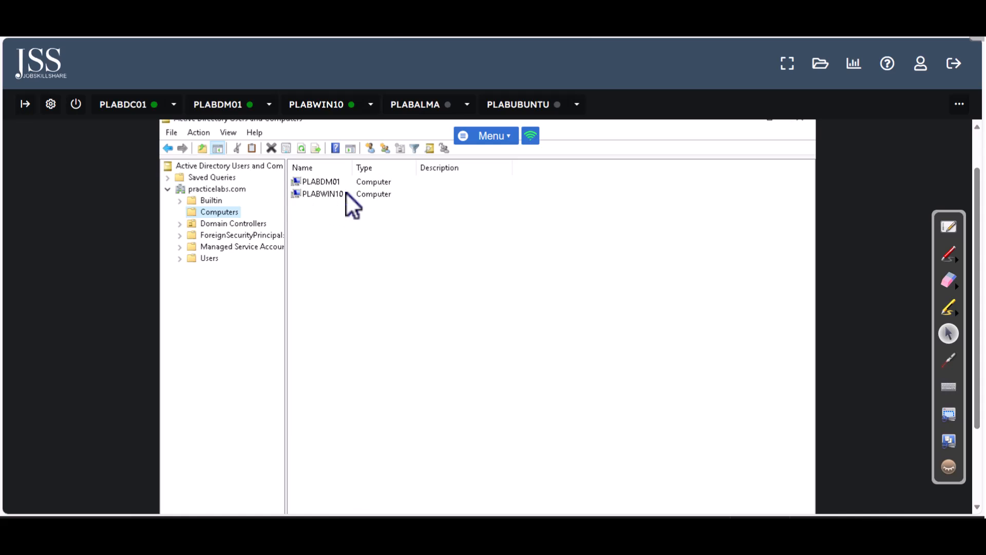
right_click(318, 194)
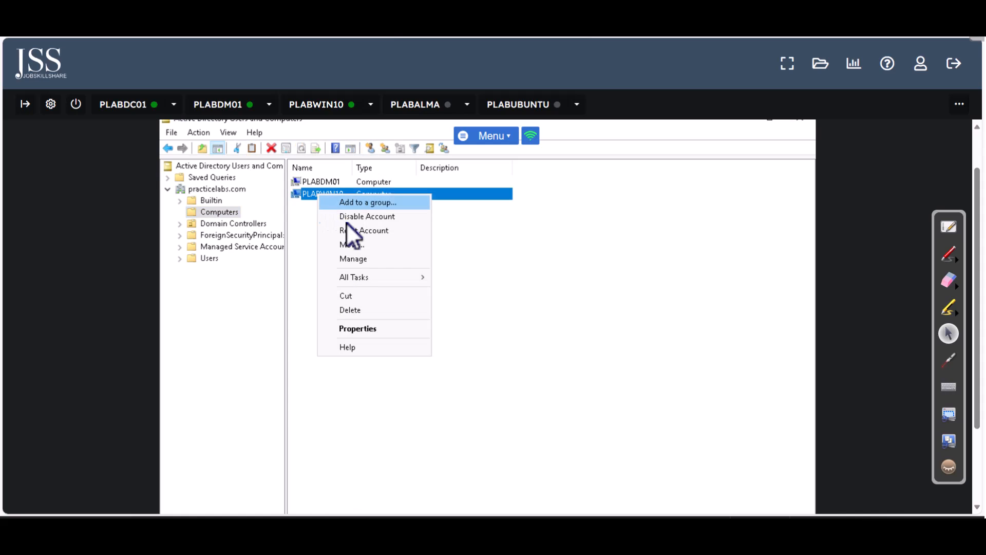
click(520, 307)
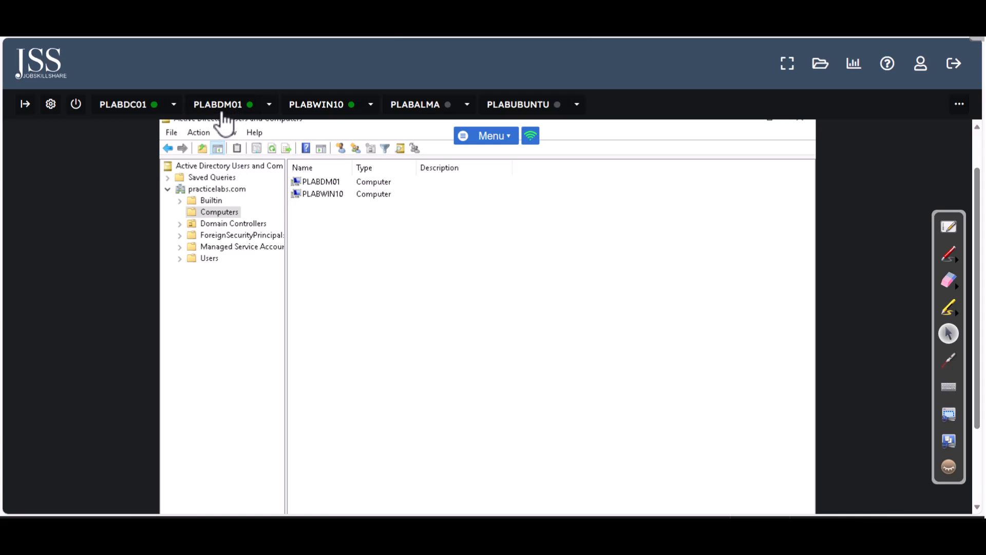
right_click(344, 195)
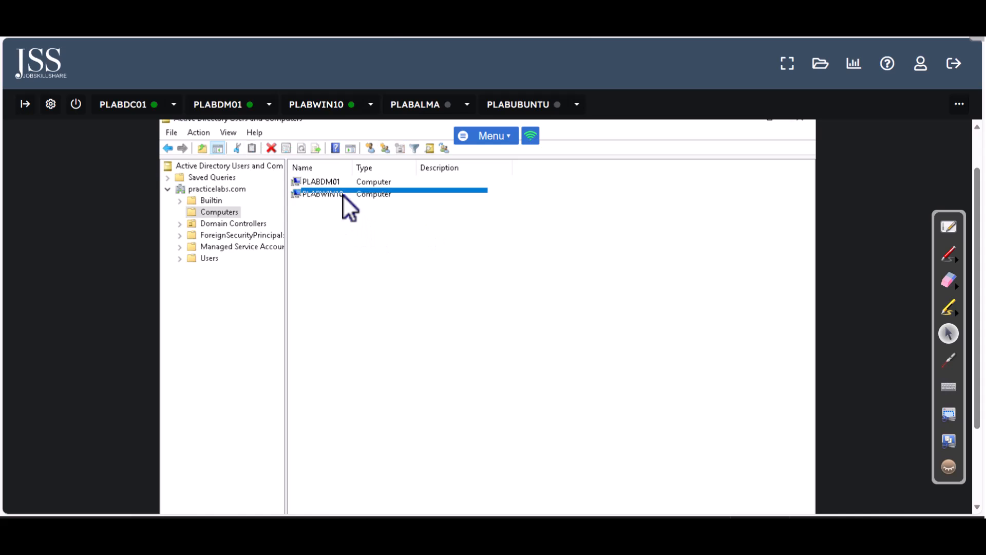
click(326, 265)
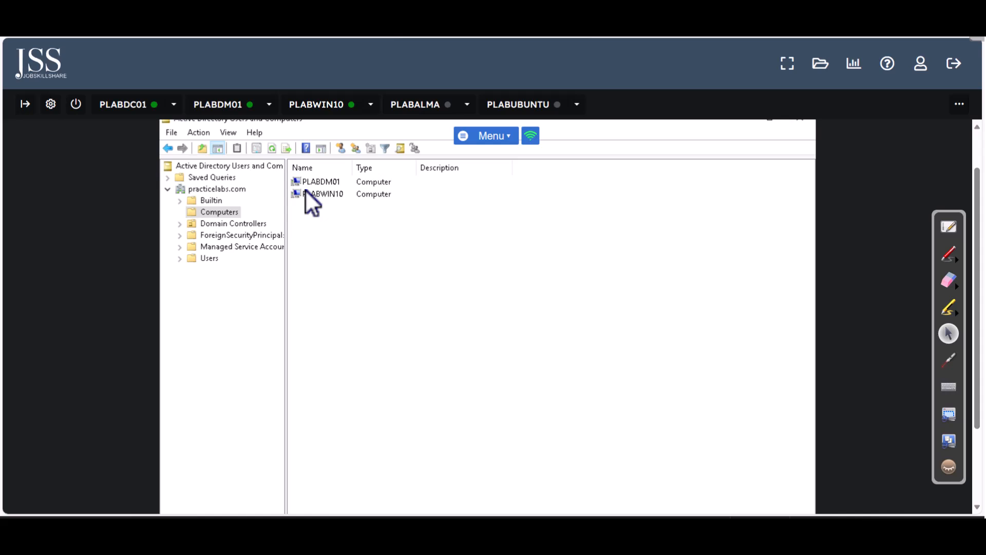
On PLABWIN10, open the System About page from the Start button's right-click menu
click(326, 109)
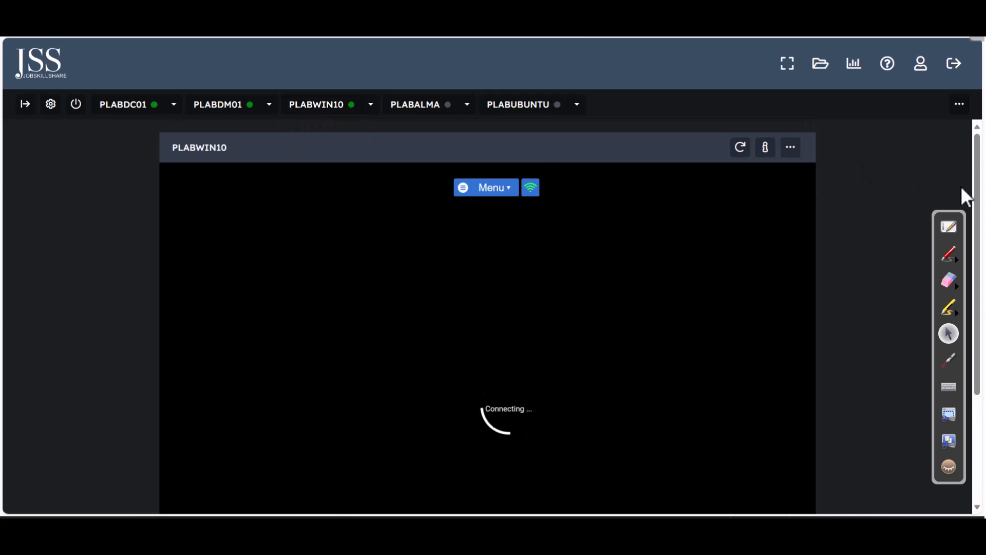
drag(978, 194, 966, 291)
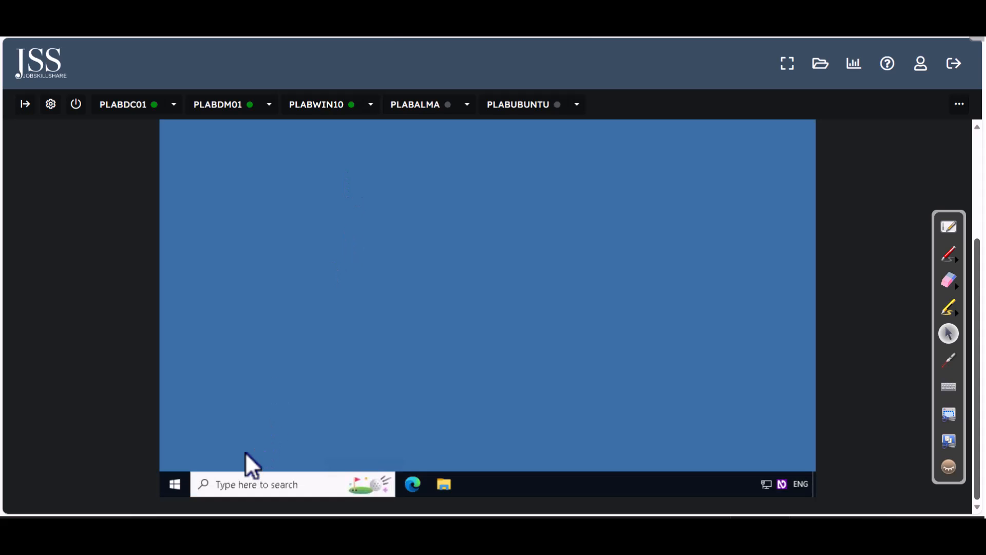
right_click(180, 484)
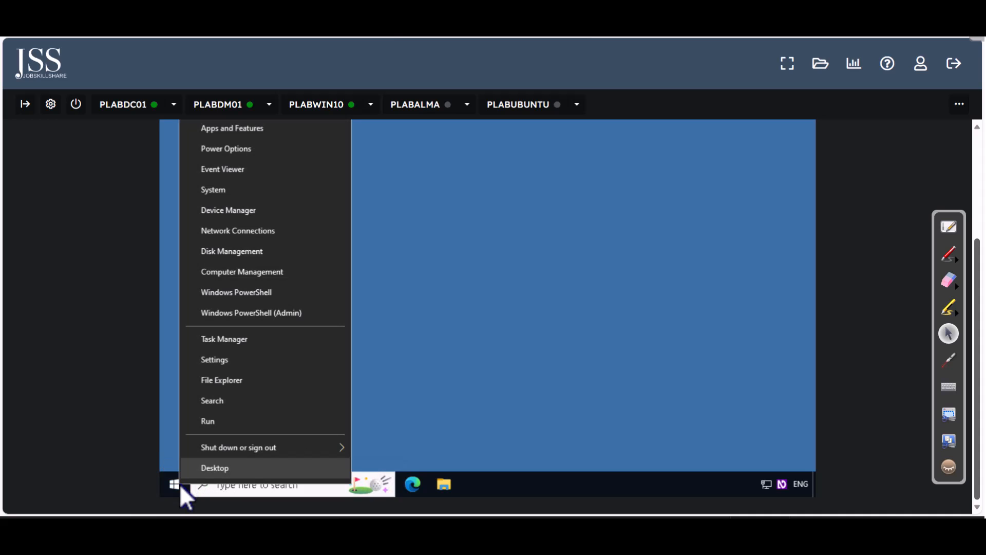
click(228, 188)
Maximize the Settings window and open Advanced system settings to reach System Properties
mouse_move(977, 279)
mouse_down()
mouse_move(969, 230)
mouse_move(962, 275)
mouse_up()
scroll(658, 351, down, 5)
drag(977, 342, 963, 231)
click(767, 198)
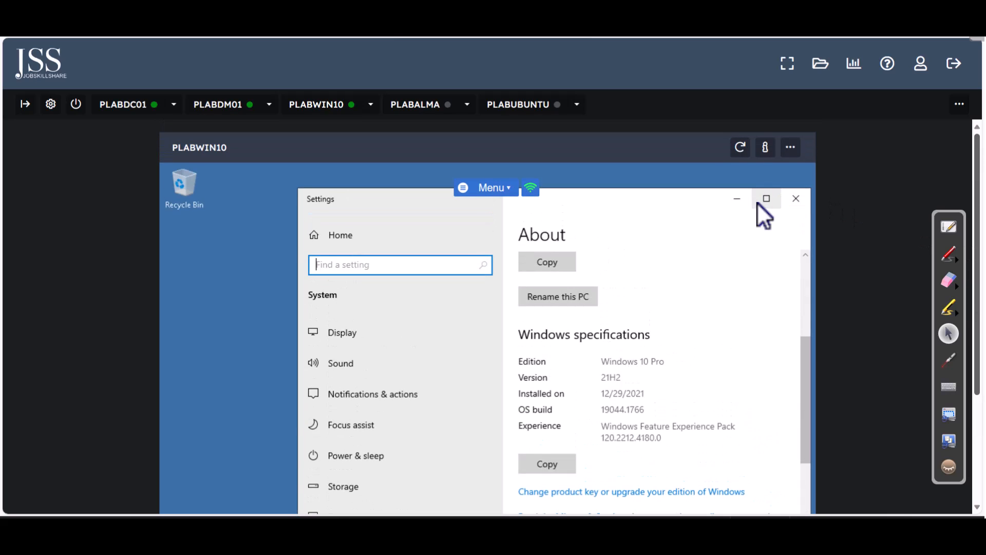
scroll(979, 246, down, 3)
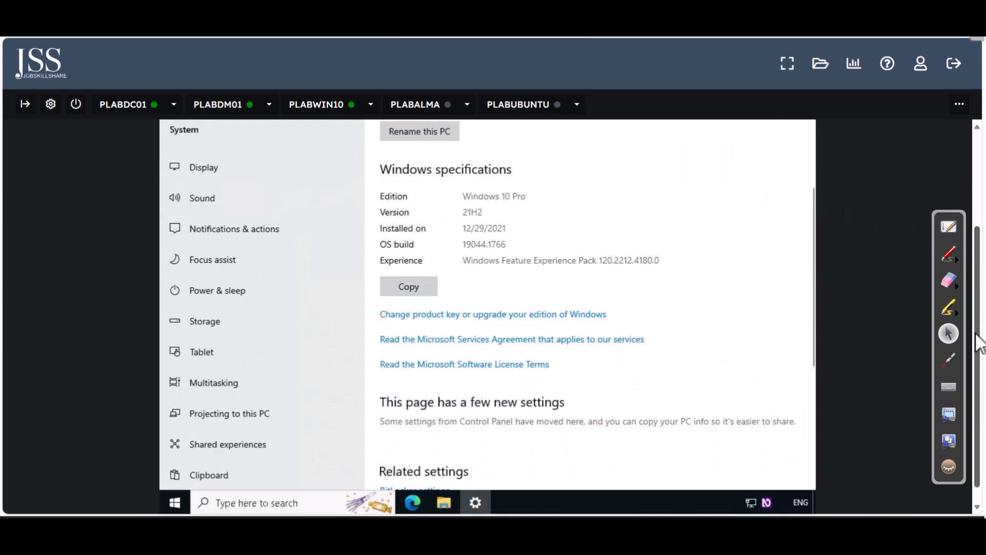
scroll(617, 338, down, 5)
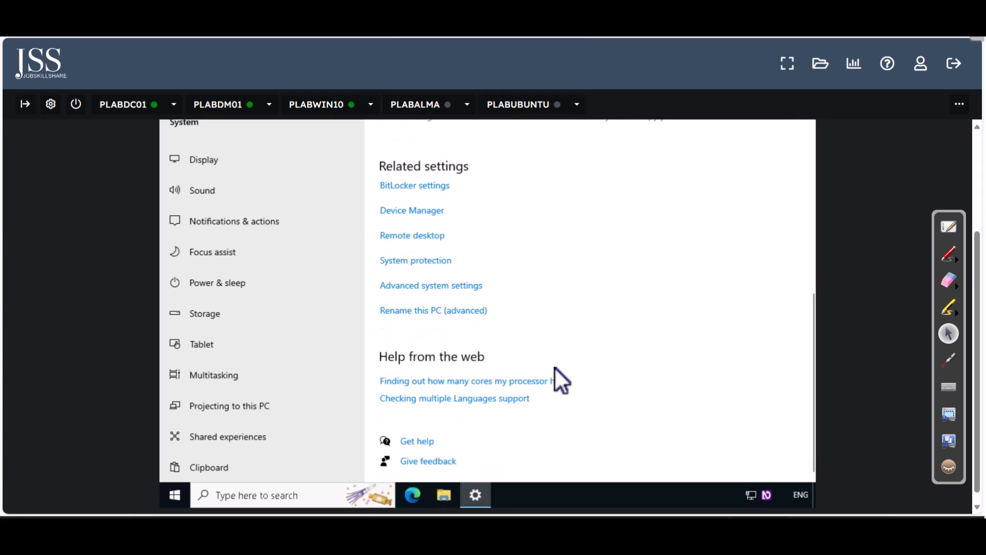
click(473, 289)
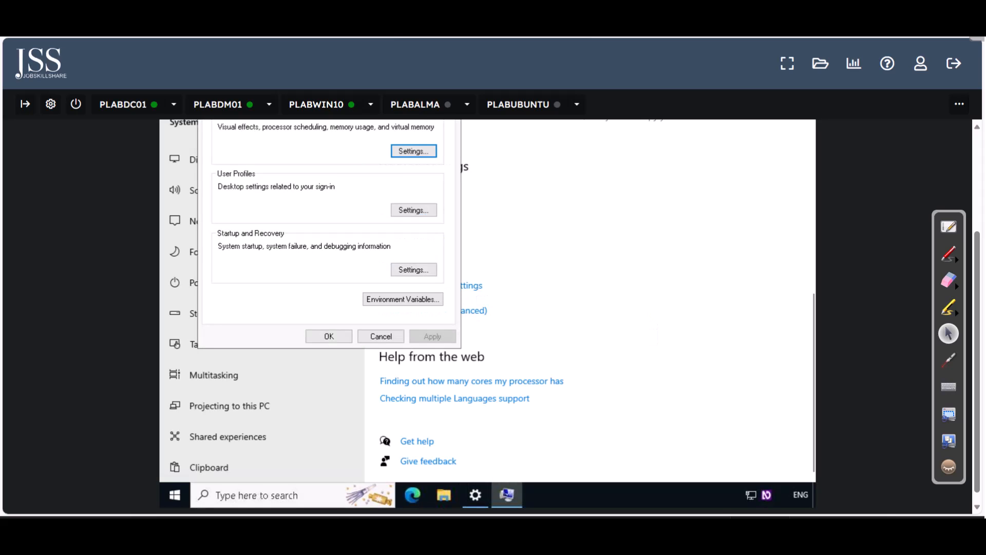
Open the Computer Name tab's Change dialog and highlight the practicelabs.com domain membership
drag(977, 353, 973, 284)
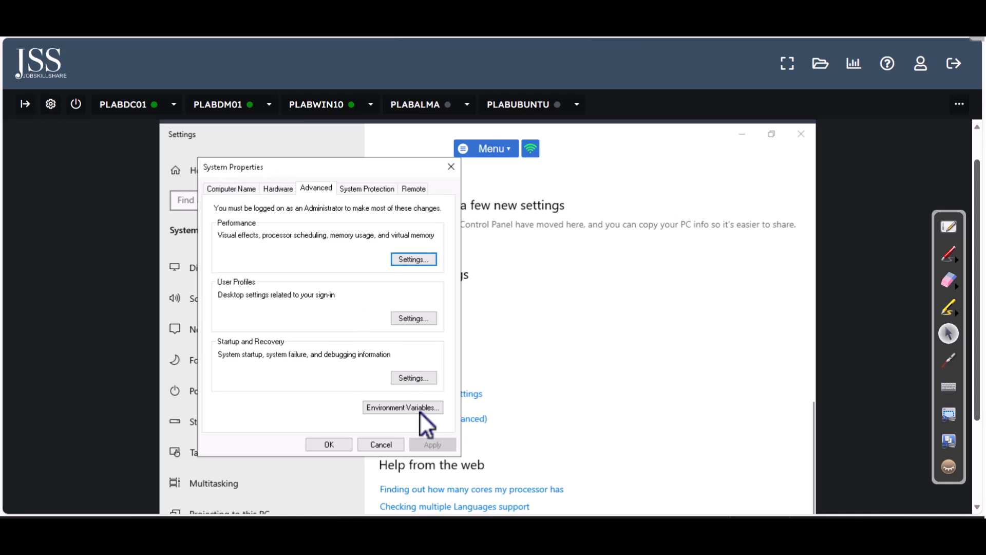
click(242, 187)
click(414, 345)
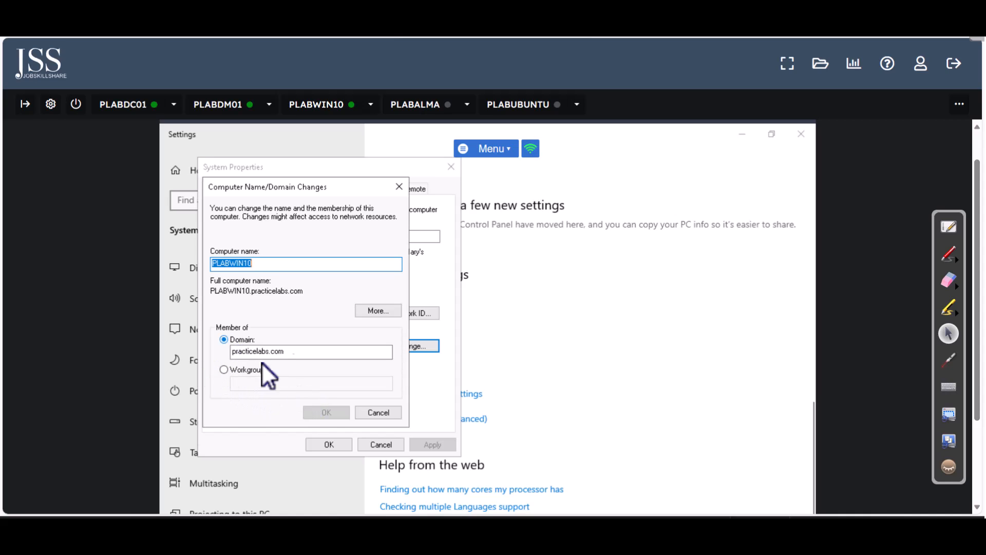
drag(351, 354, 206, 342)
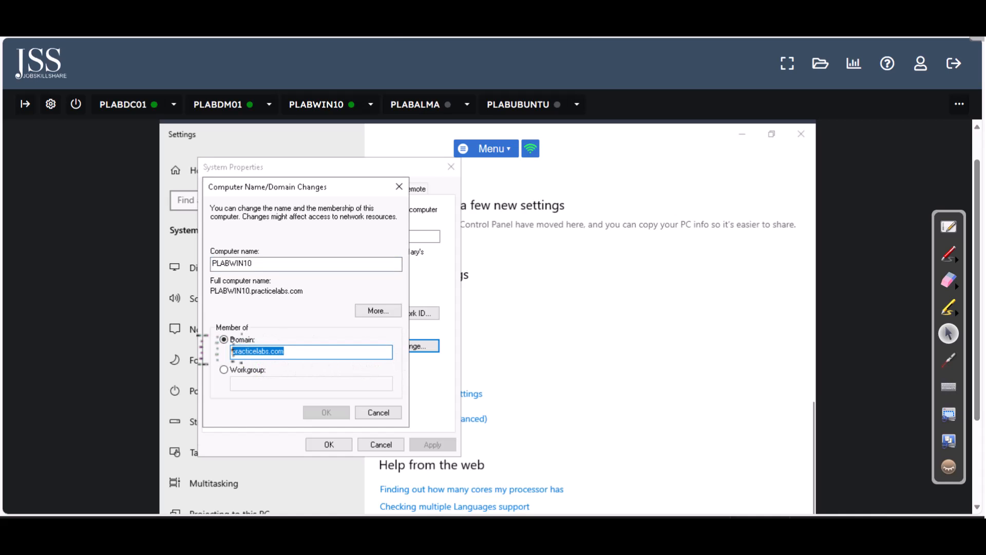
click(300, 374)
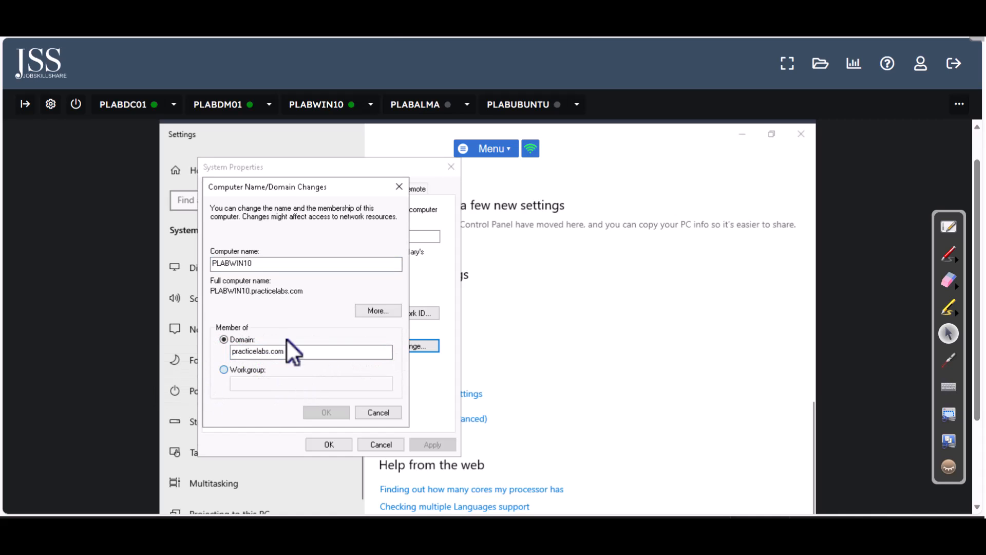
click(285, 338)
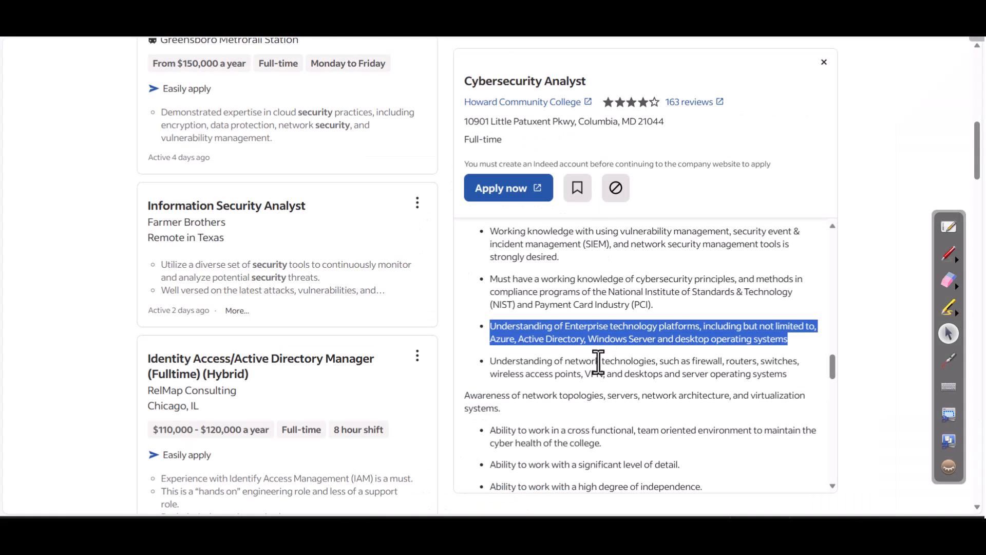
Select the Indeed job bullet listing Azure, Active Directory and Windows Server
click(599, 362)
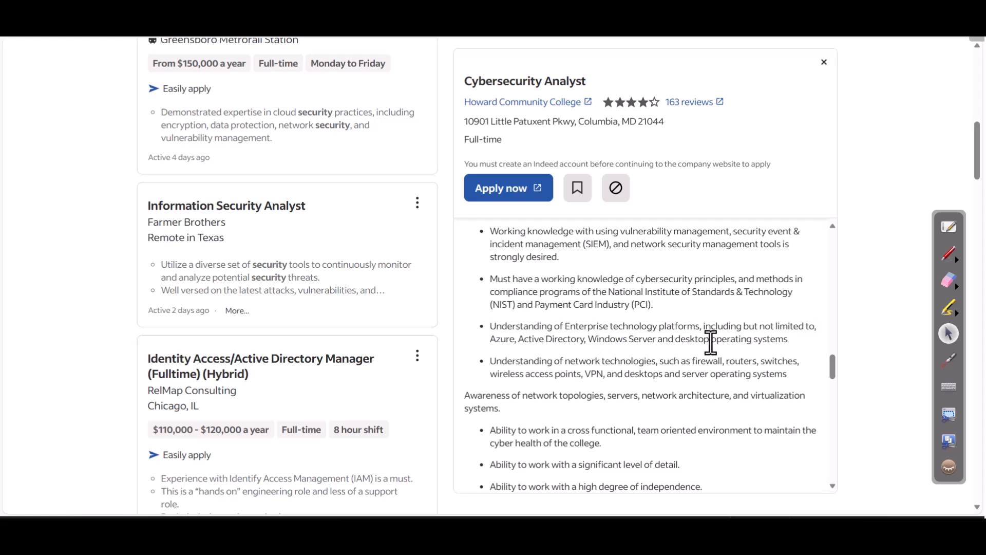
drag(804, 342, 486, 324)
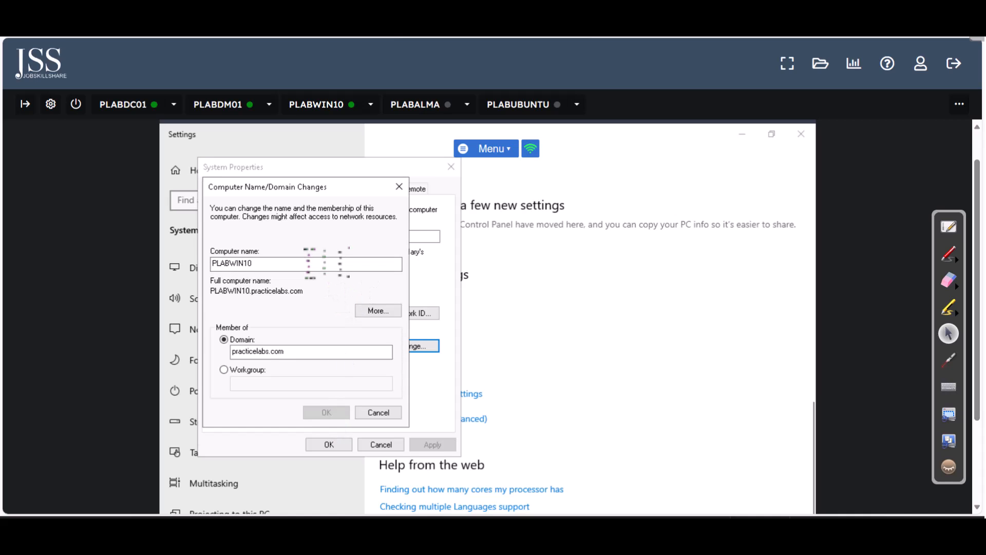
On PLABDC01, show the Users container and select the Administrator account
click(138, 108)
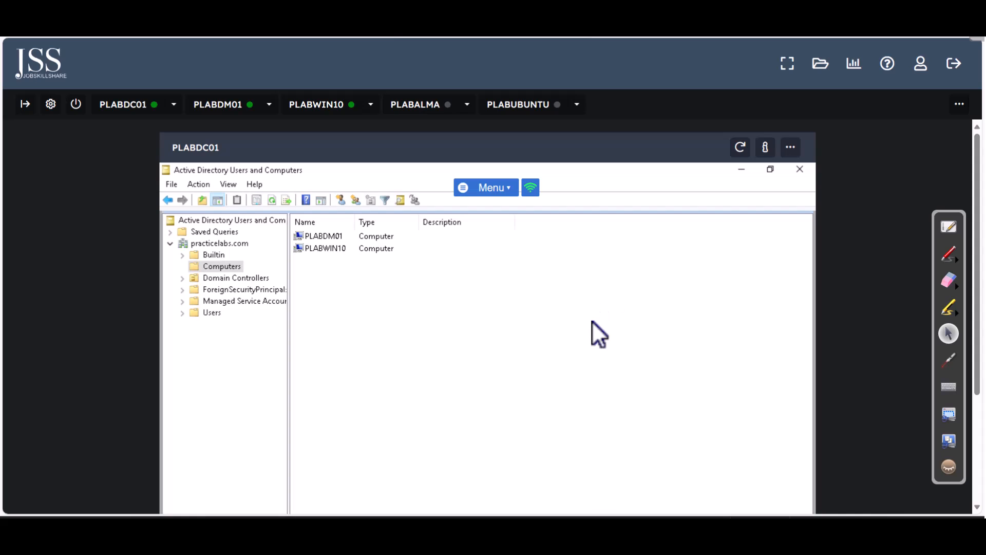
click(213, 313)
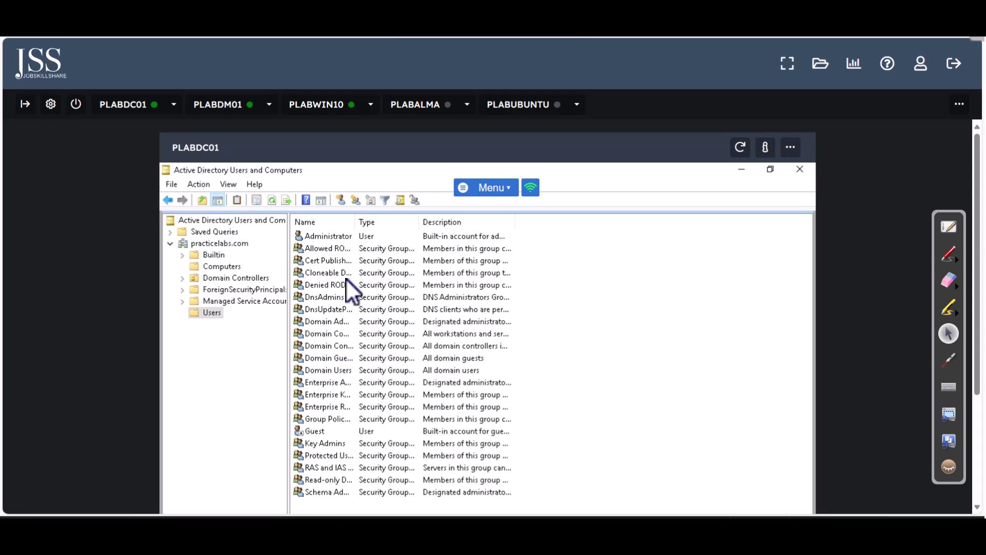
click(329, 236)
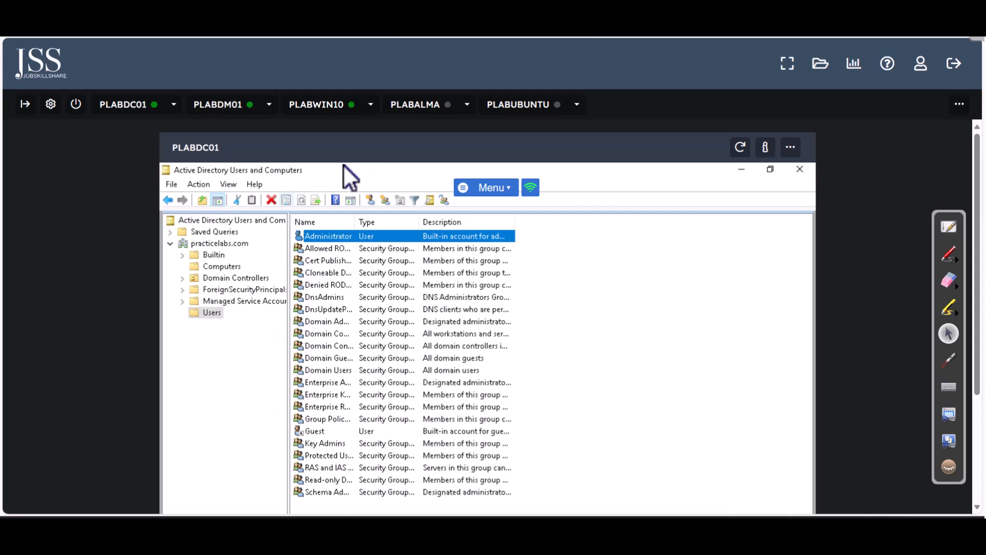
Cancel PLABWIN10's domain change dialog, then on PLABDC01 view Computers and reselect Users
click(336, 107)
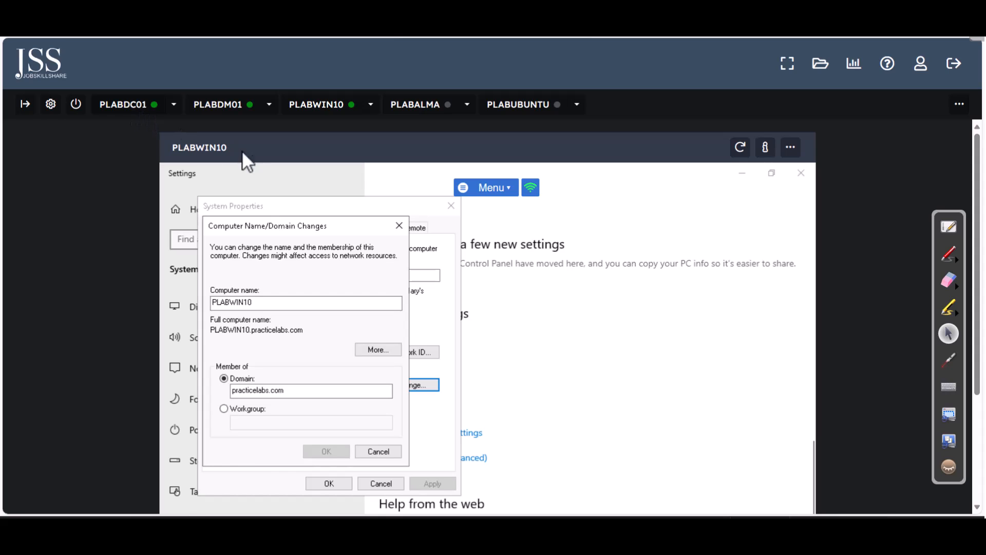
click(390, 456)
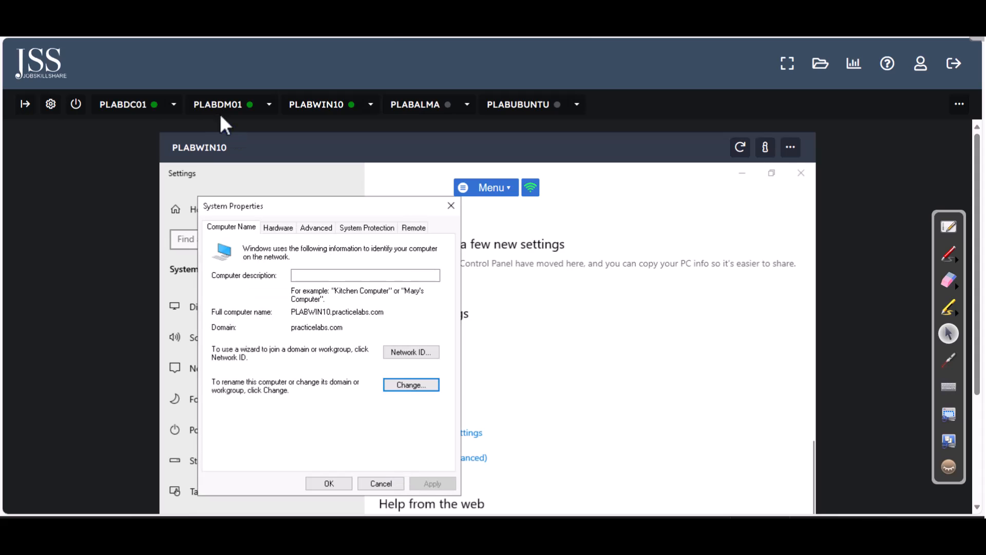
click(133, 109)
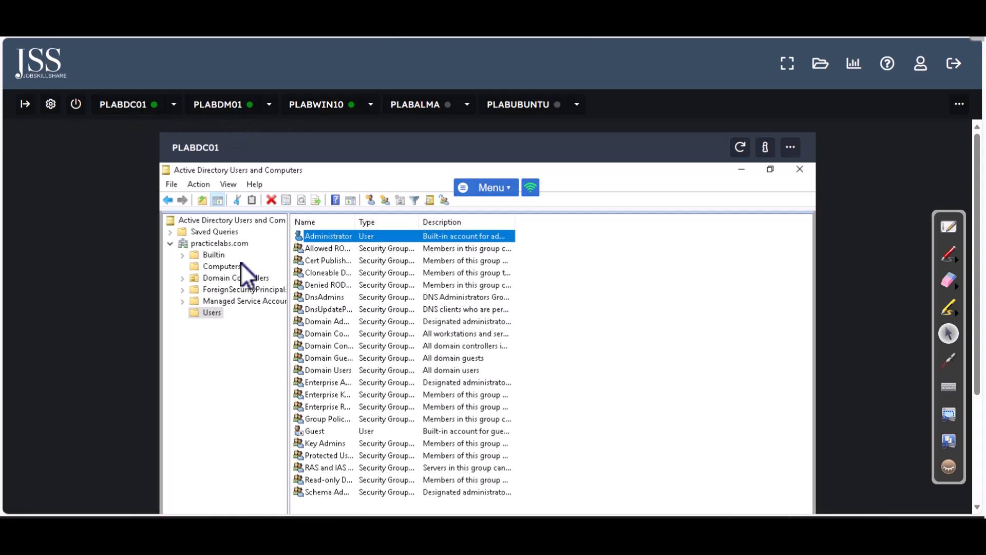
click(240, 264)
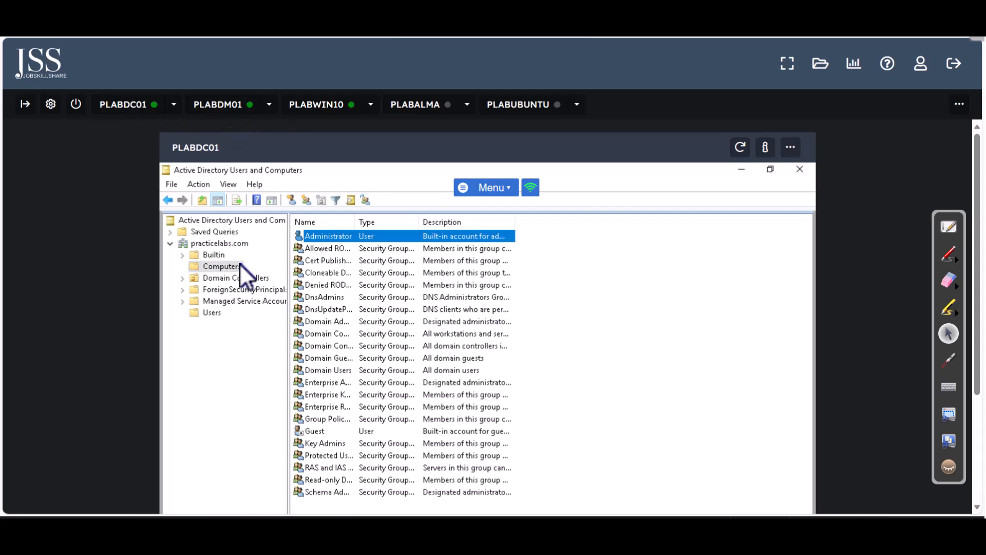
click(214, 313)
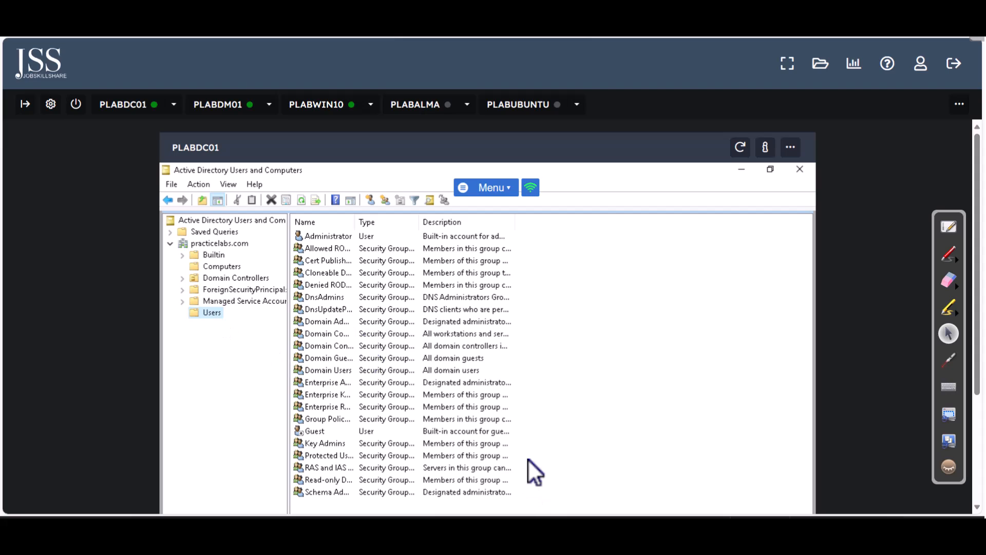
Start a new user with name and logon name csstudent, after one abandoned attempt
right_click(573, 251)
mouse_move(620, 291)
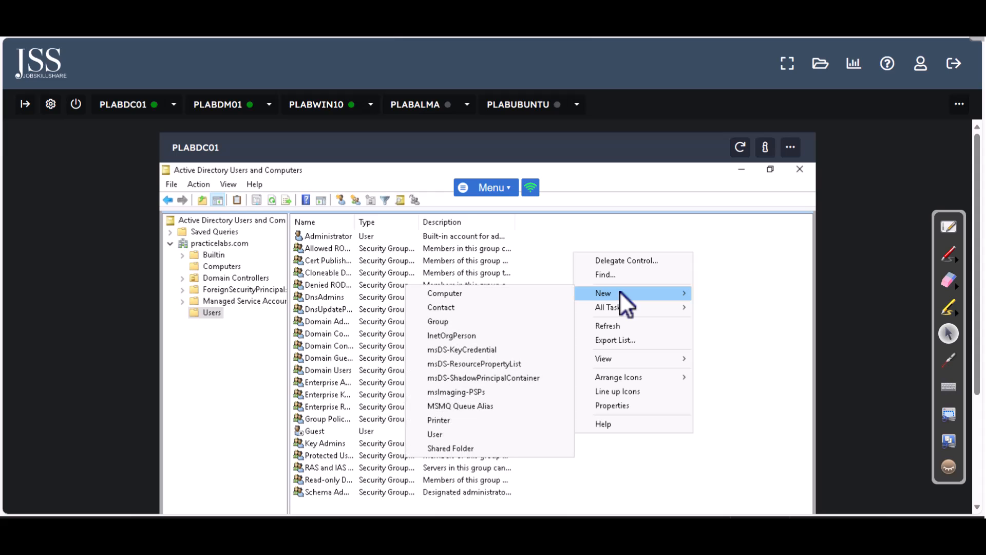
click(459, 434)
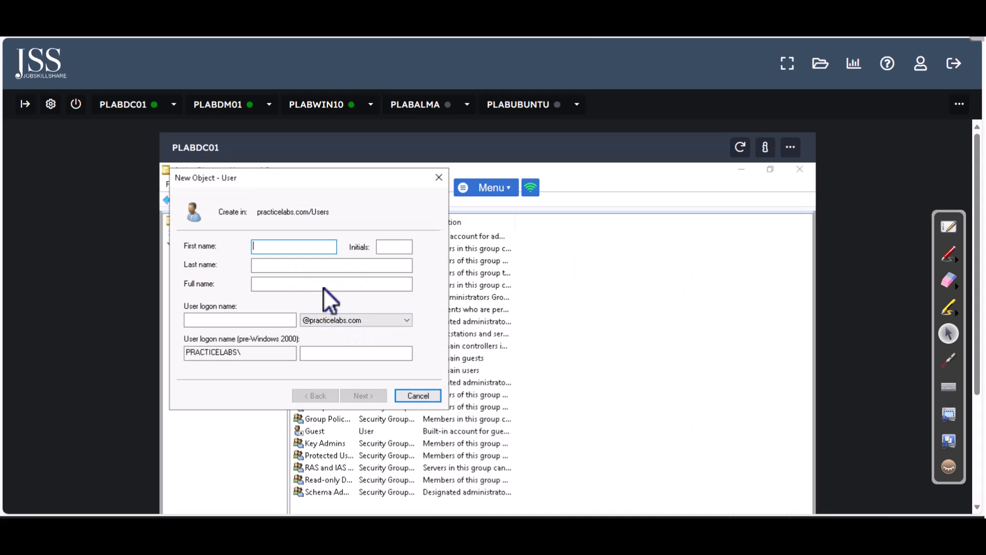
click(417, 395)
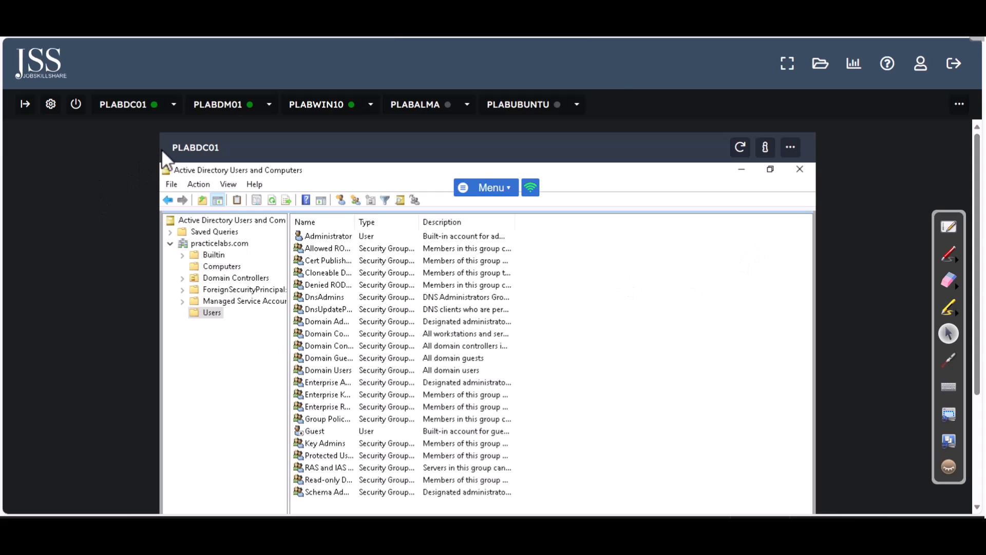
right_click(560, 260)
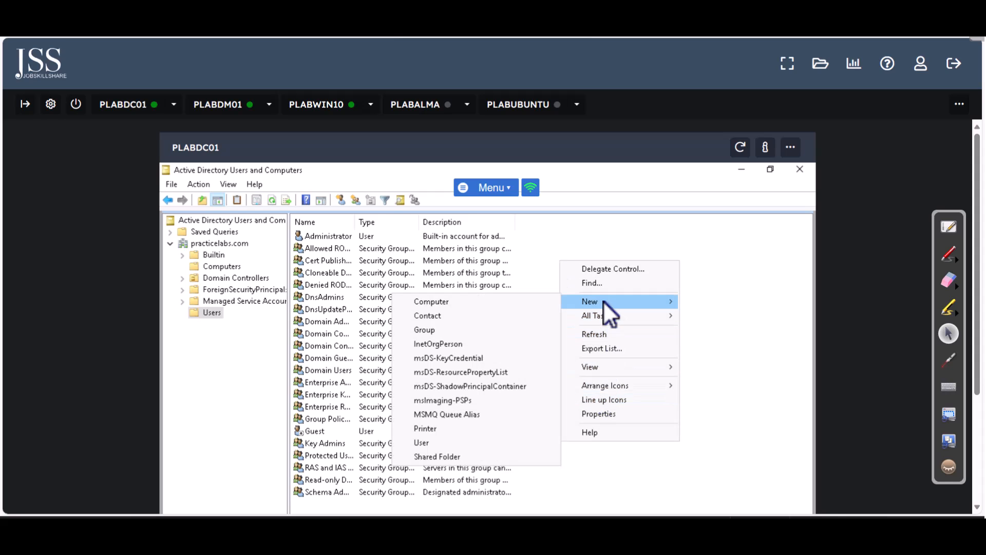
click(455, 442)
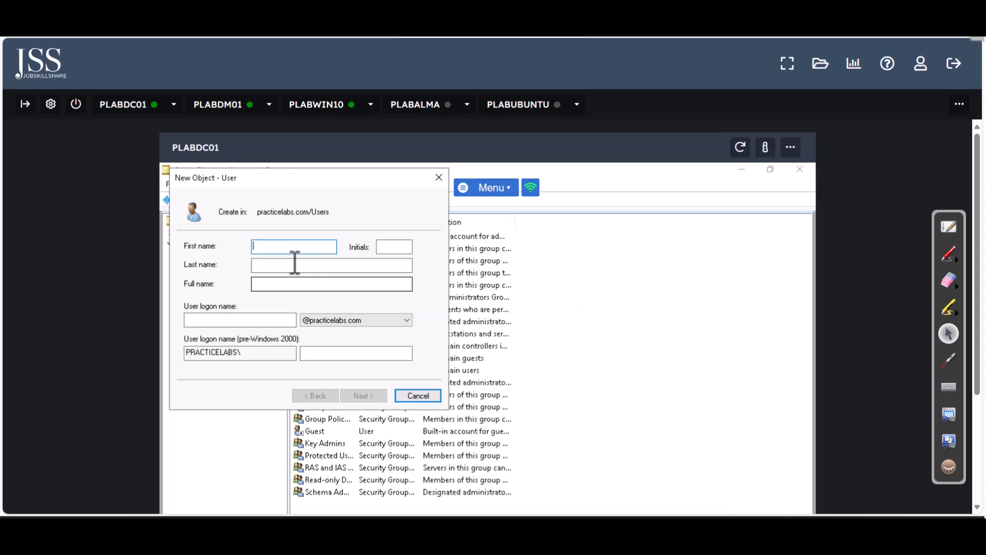
text(csstudent)
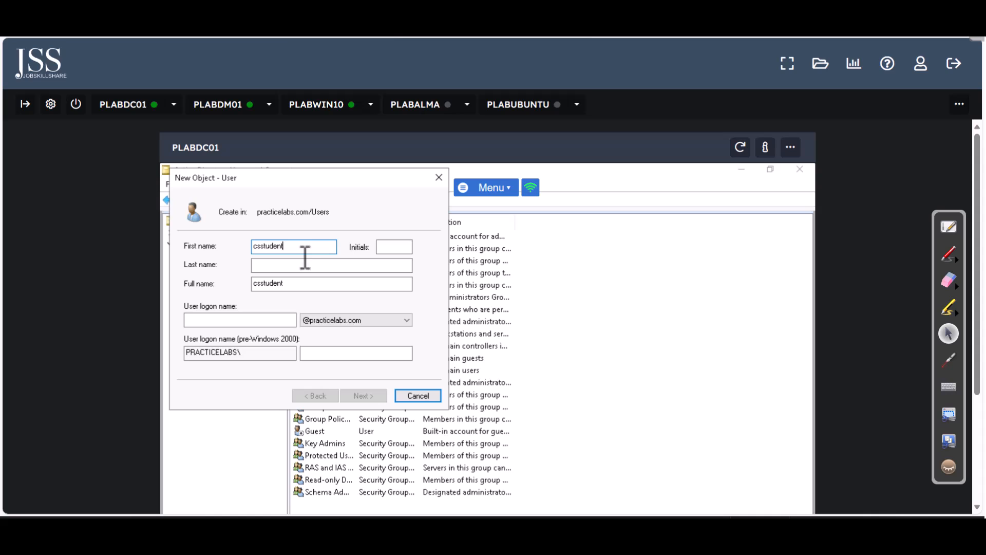
click(289, 320)
text(csstudent)
click(375, 392)
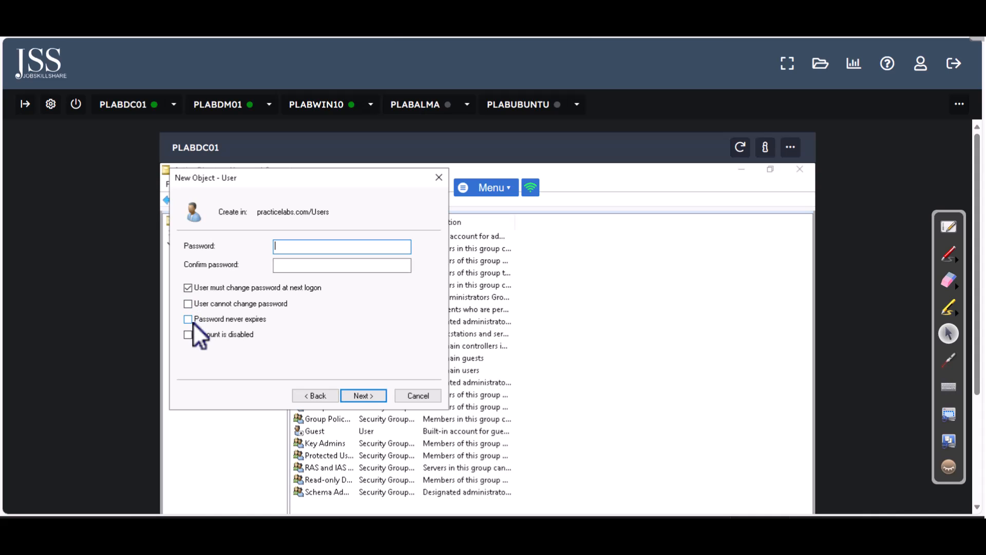
Enter the account password, untick 'must change password at next logon', and finish the wizard
click(203, 289)
click(288, 247)
text(Passw0rd)
key(BackSpace)
key(BackSpace)
key(BackSpace)
key(BackSpace)
key(BackSpace)
key(BackSpace)
key(BackSpace)
key(BackSpace)
text(Passw0rd)
key(Tab)
text(Passw0rd)
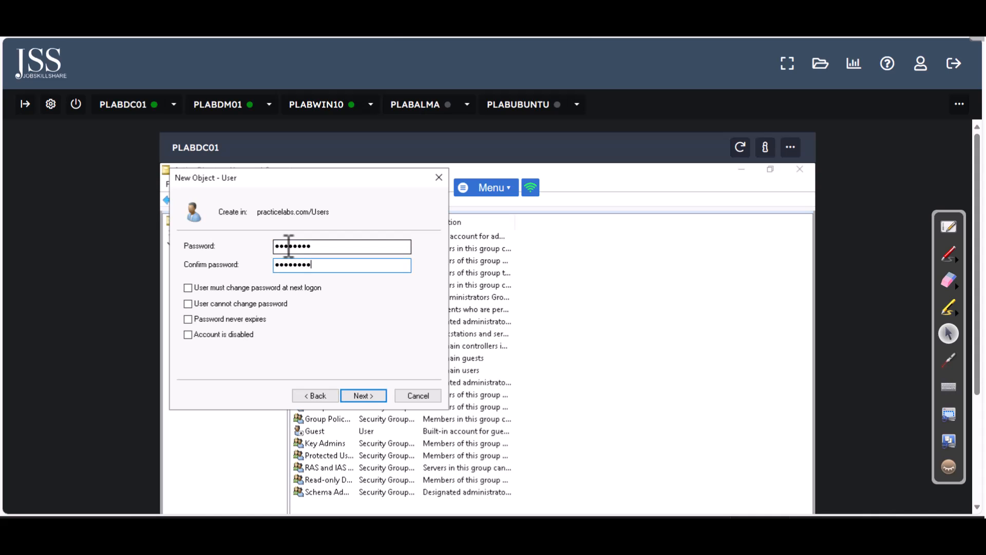
click(379, 399)
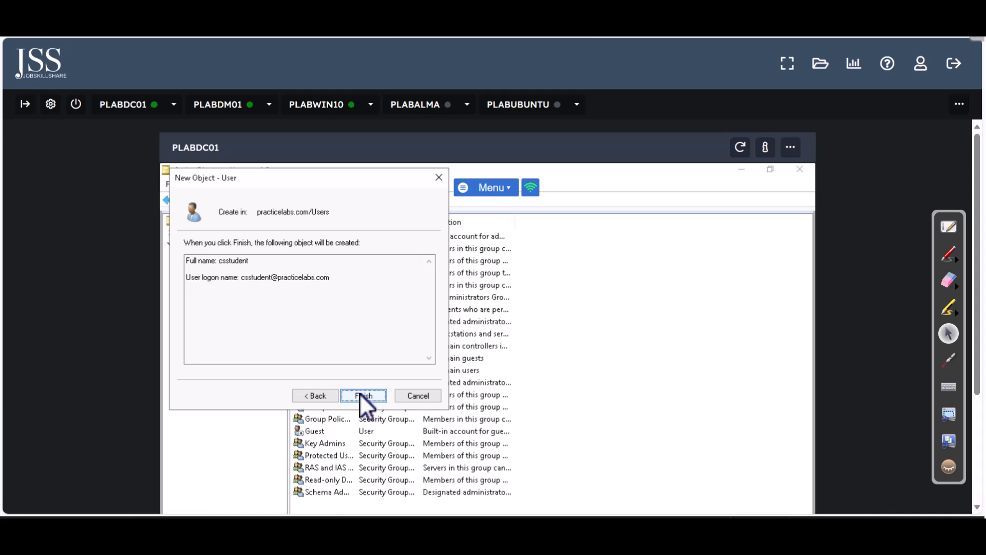
click(364, 396)
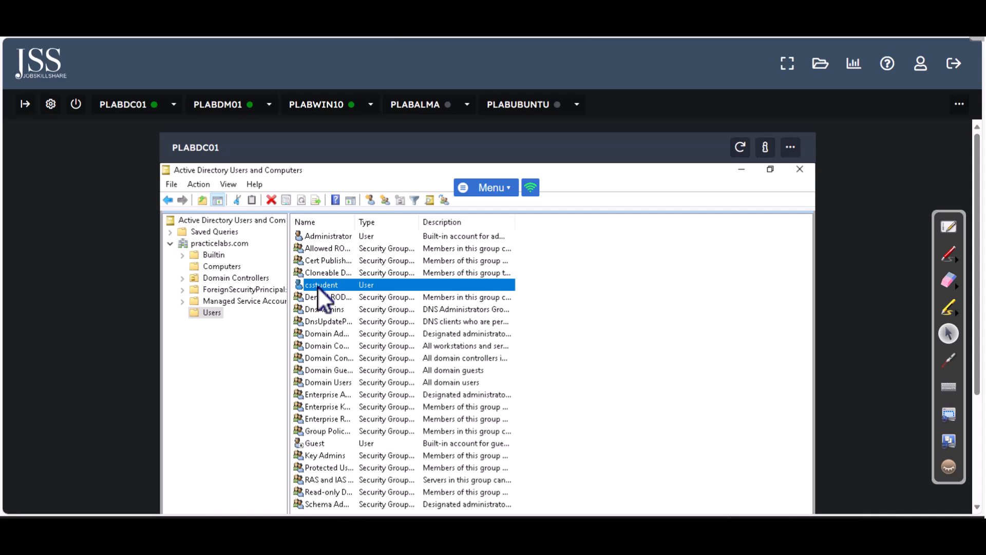
On PLABWIN10, turn off automatic login to reach the sign-in screen
click(316, 104)
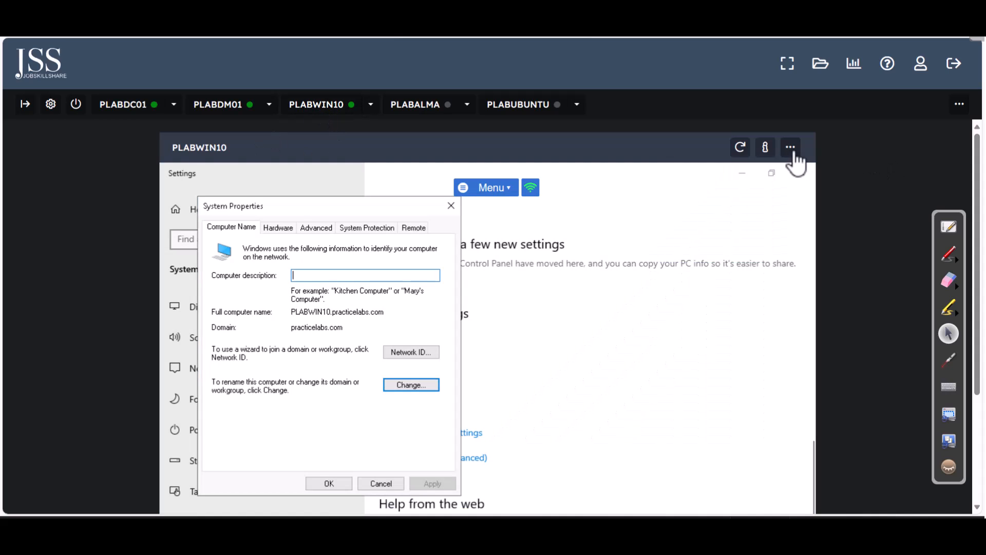
click(792, 149)
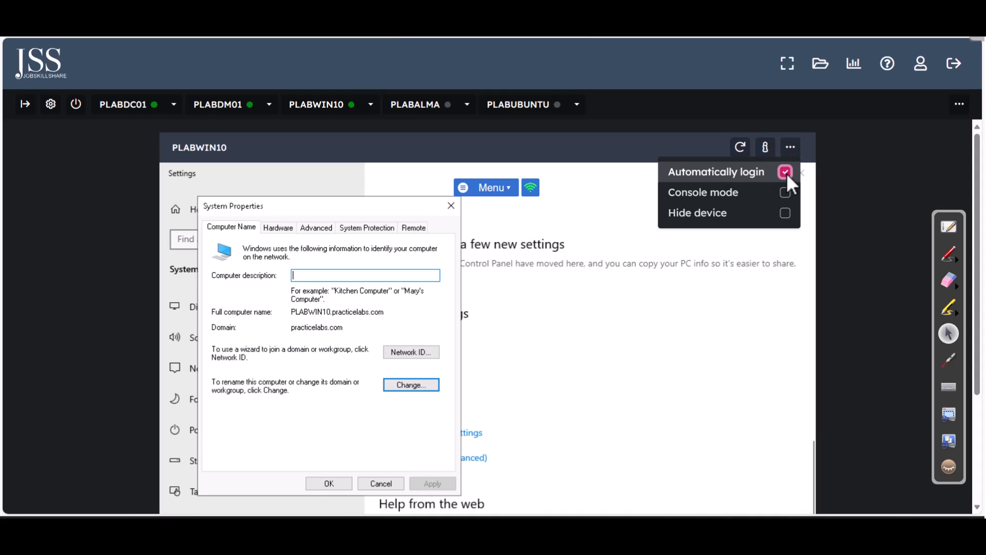
click(786, 173)
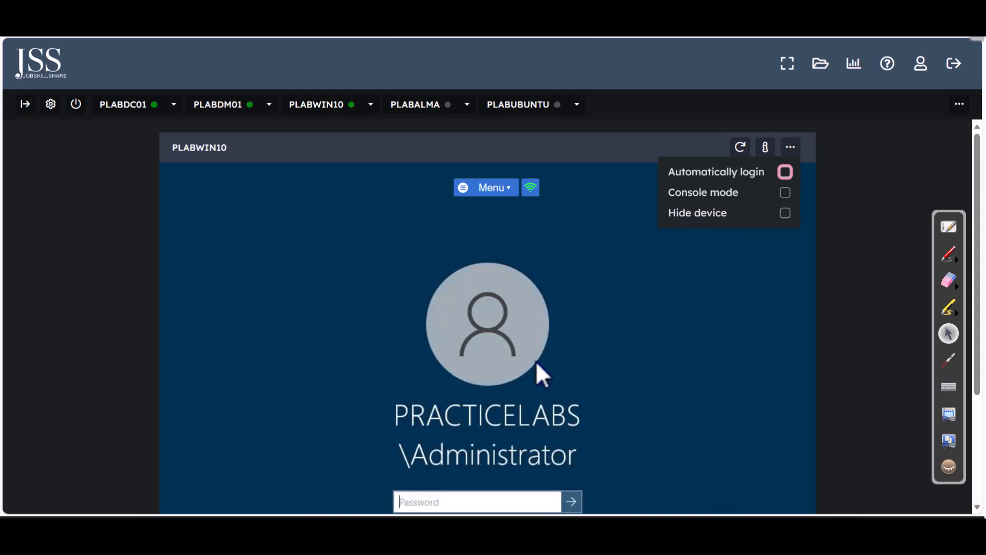
drag(978, 253, 958, 355)
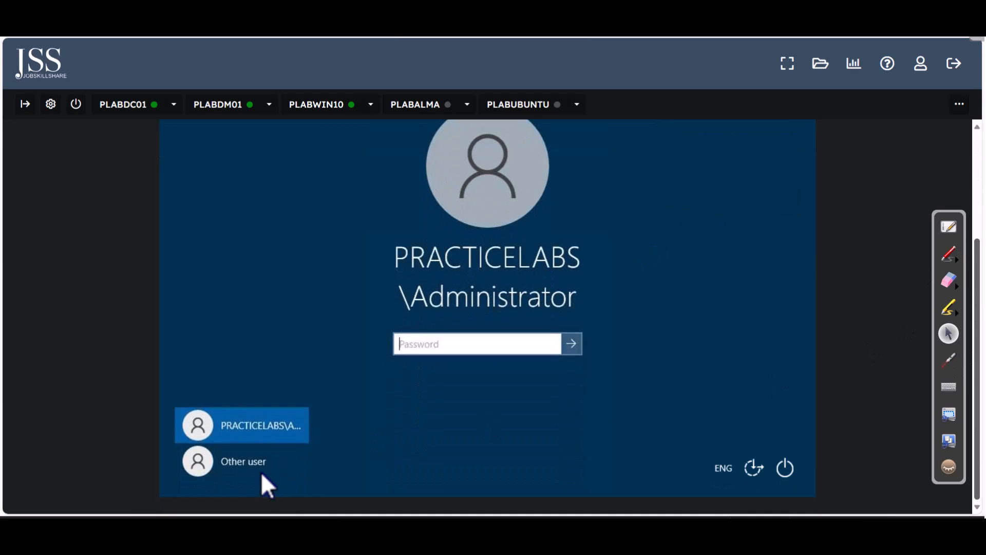
Sign in as Other user csstudent with its password, which is refused
click(249, 469)
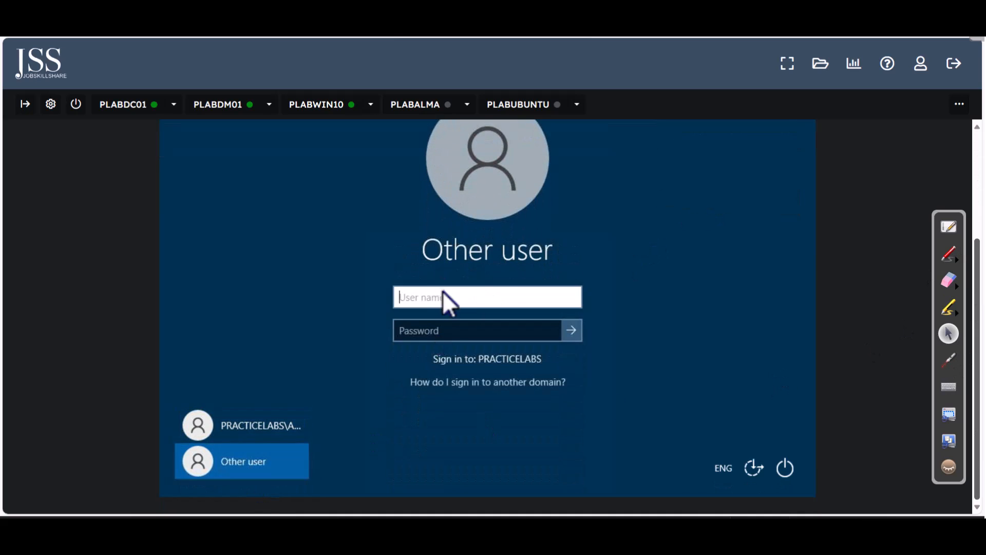
text(c)
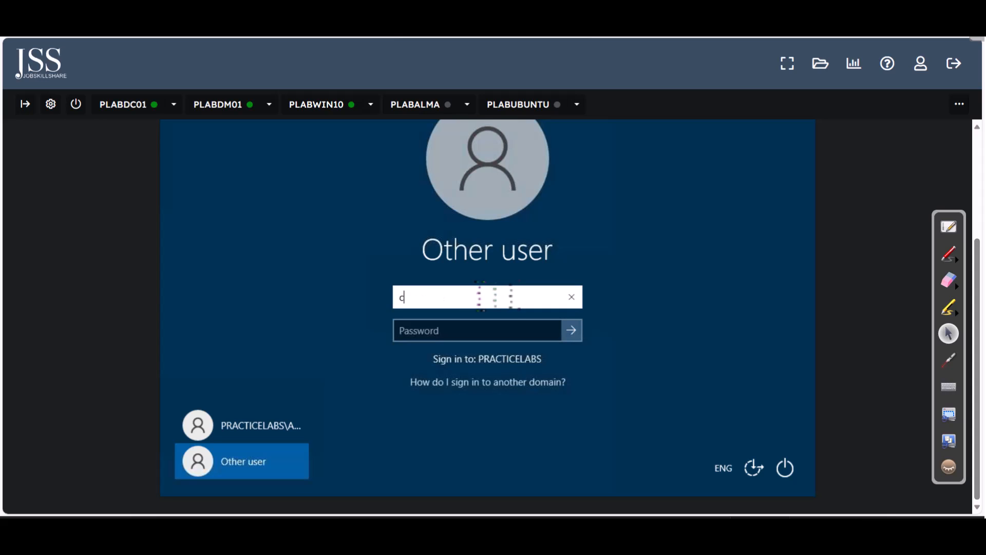
text(sstudent)
key(Tab)
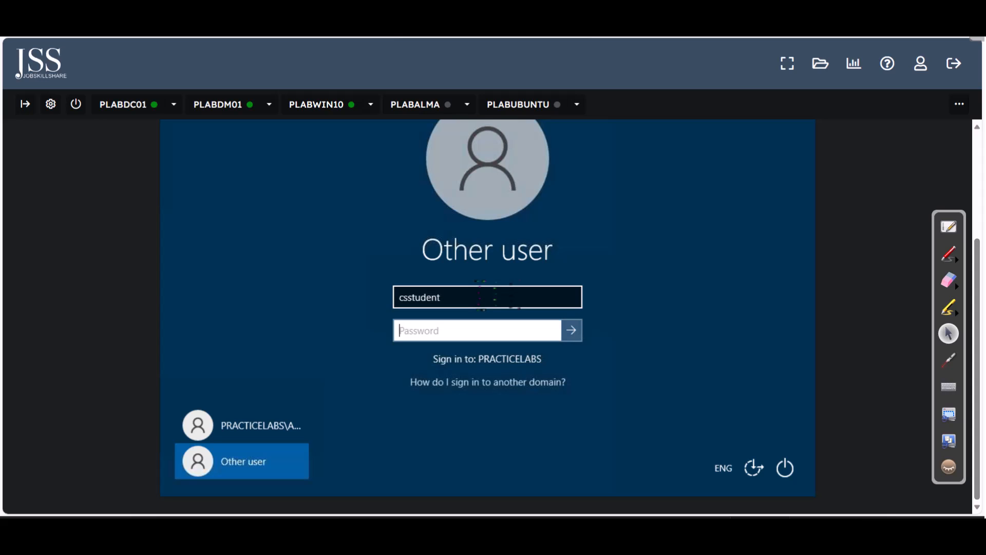
text(Passw0rd)
key(Return)
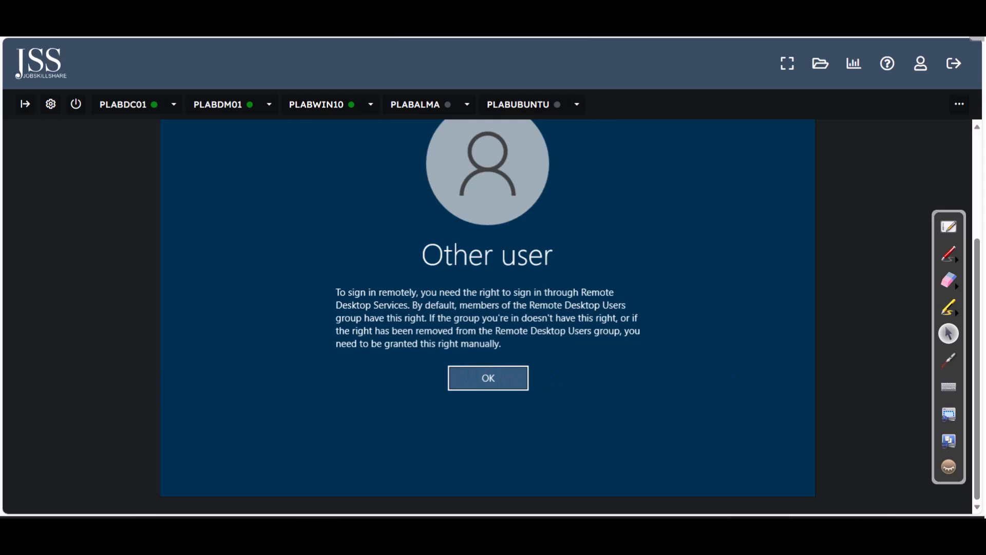
drag(979, 269, 979, 179)
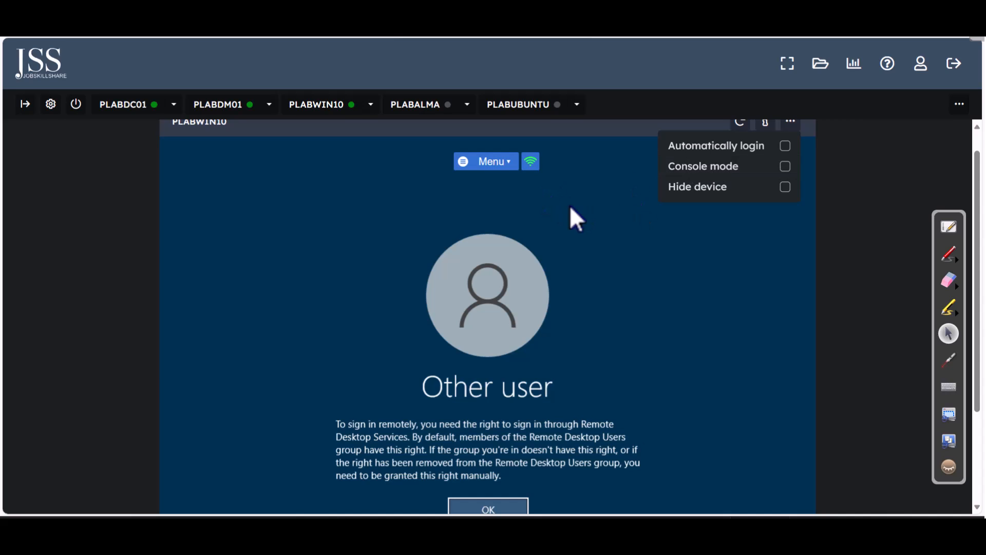
Reconnect PLABWIN10 in Console mode and sign in as Other user csstudent with its password
click(791, 171)
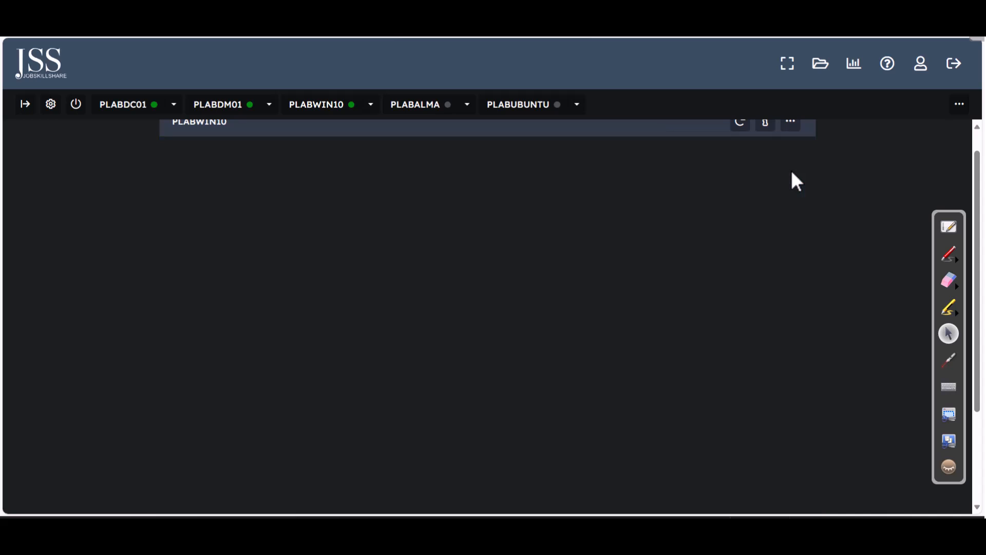
drag(977, 265, 978, 313)
click(357, 416)
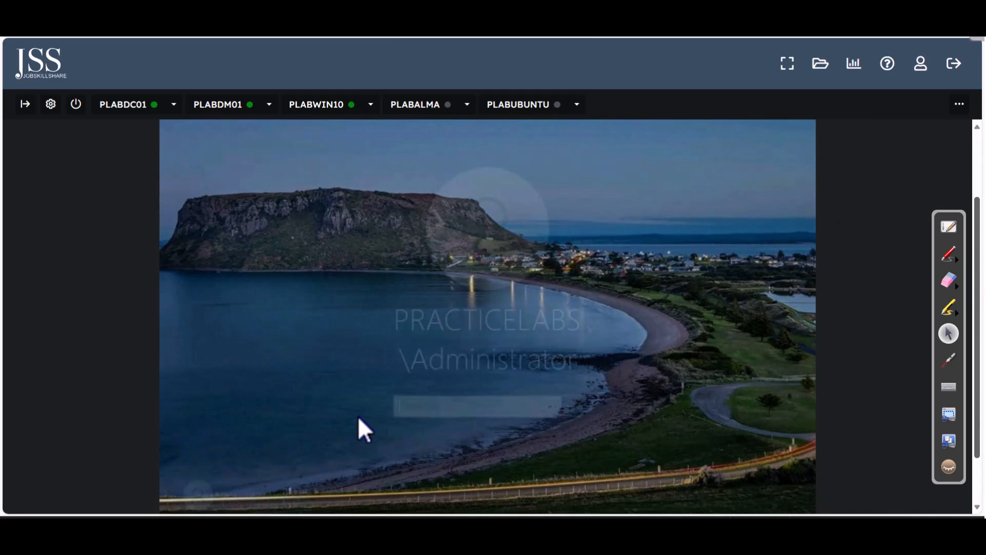
drag(979, 331, 979, 372)
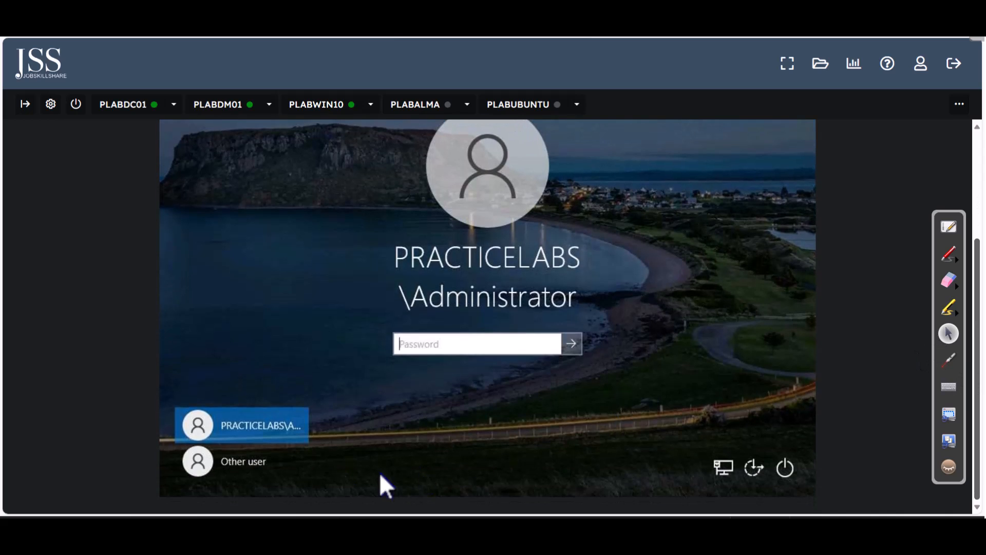
click(254, 464)
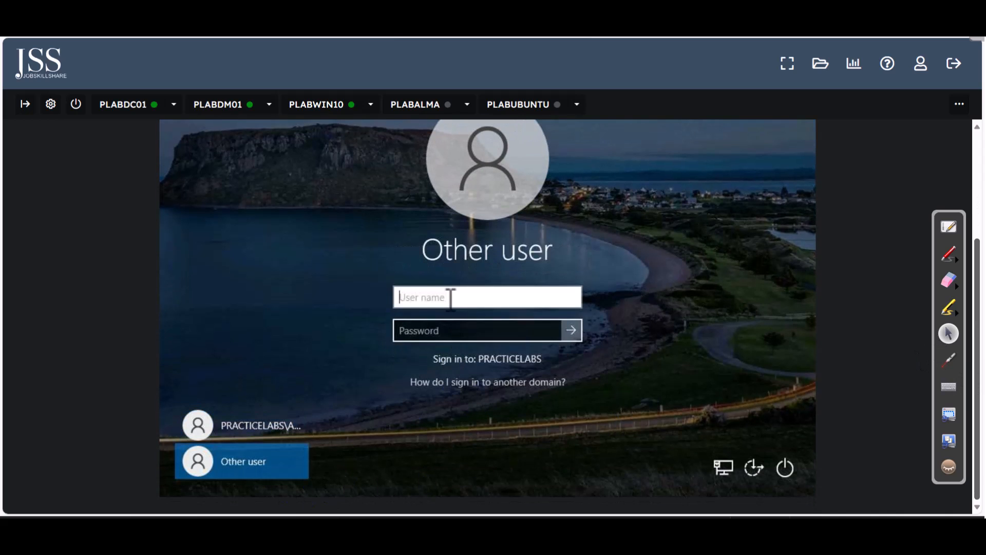
text(csstudent)
key(Tab)
text(Passw0rd)
key(Return)
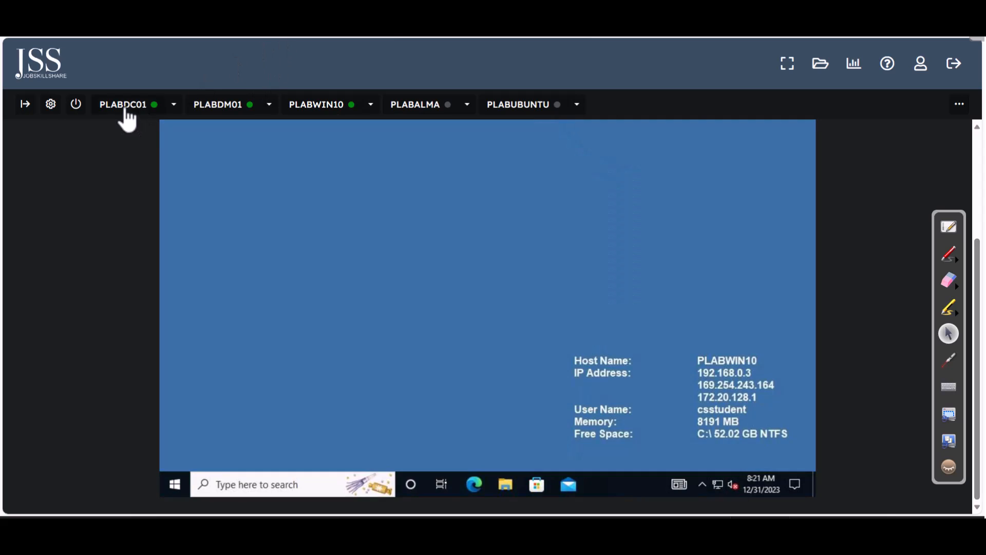
On PLABDC01, restore Active Directory Users and Computers and open then close the Find dialog
click(125, 114)
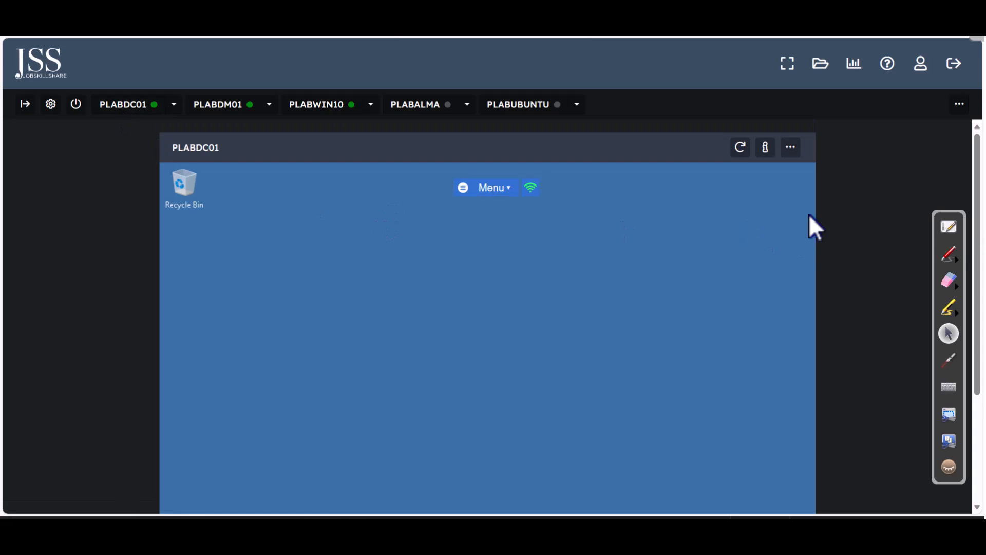
scroll(977, 272, down, 3)
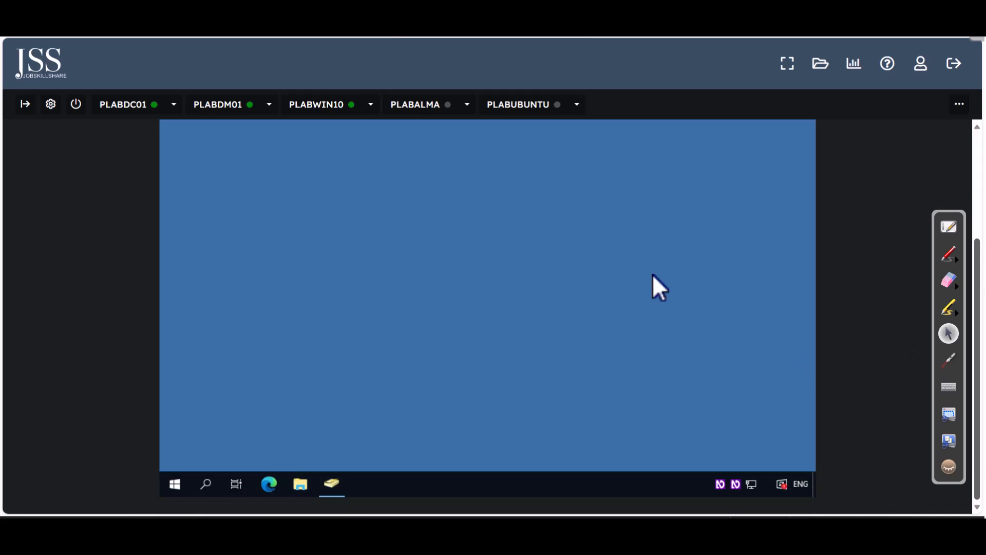
click(341, 485)
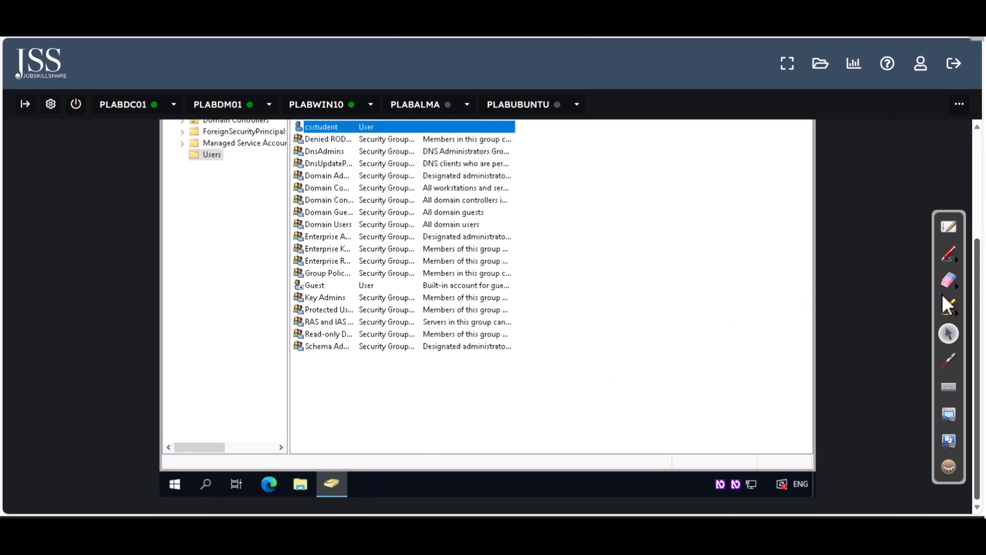
scroll(966, 263, up, 3)
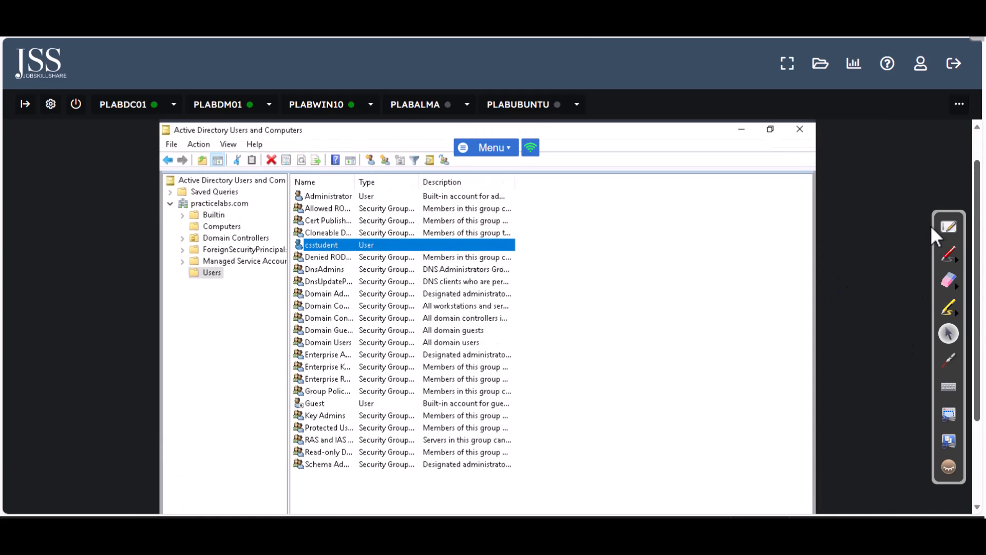
scroll(935, 231, down, 1)
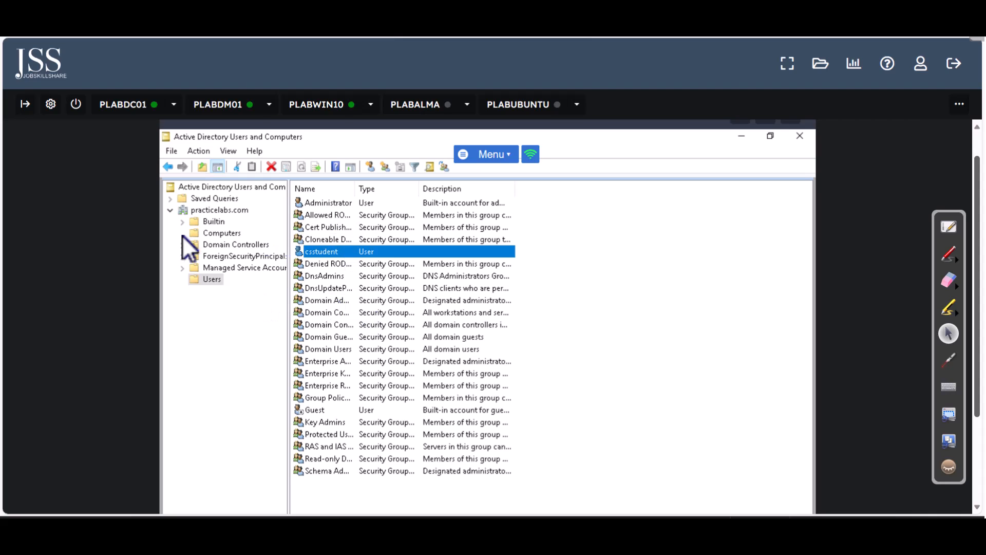
click(430, 168)
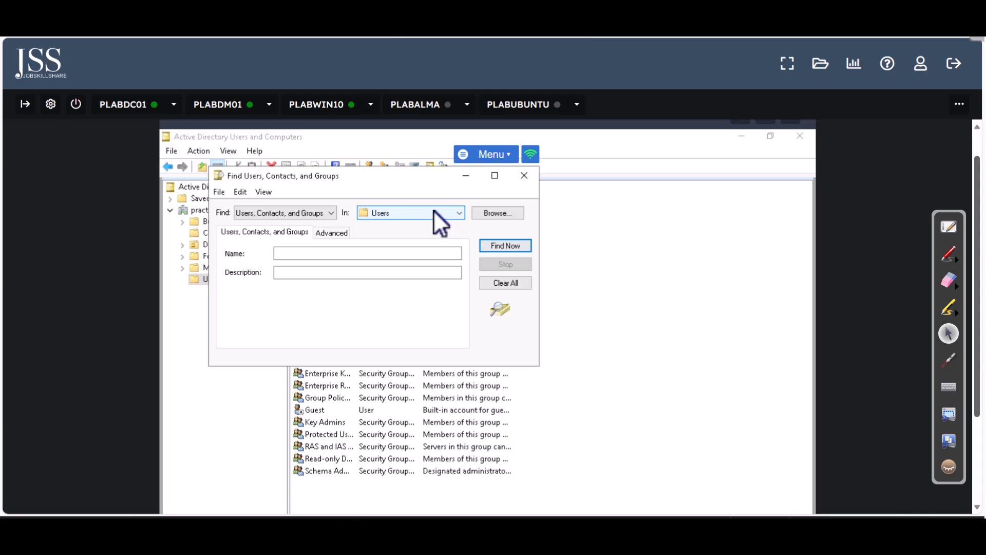
click(526, 176)
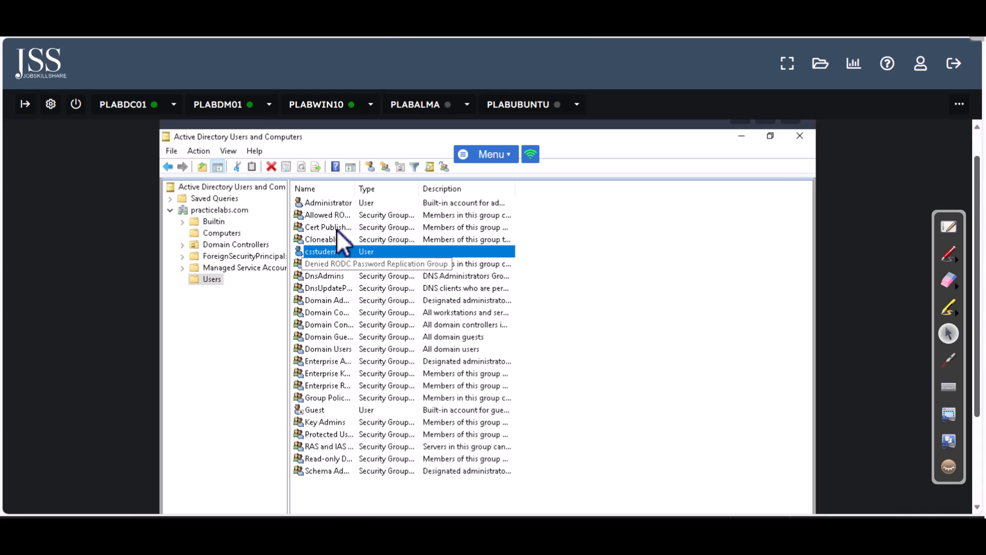
mouse_move(977, 214)
mouse_down()
mouse_move(976, 298)
mouse_move(975, 195)
mouse_up()
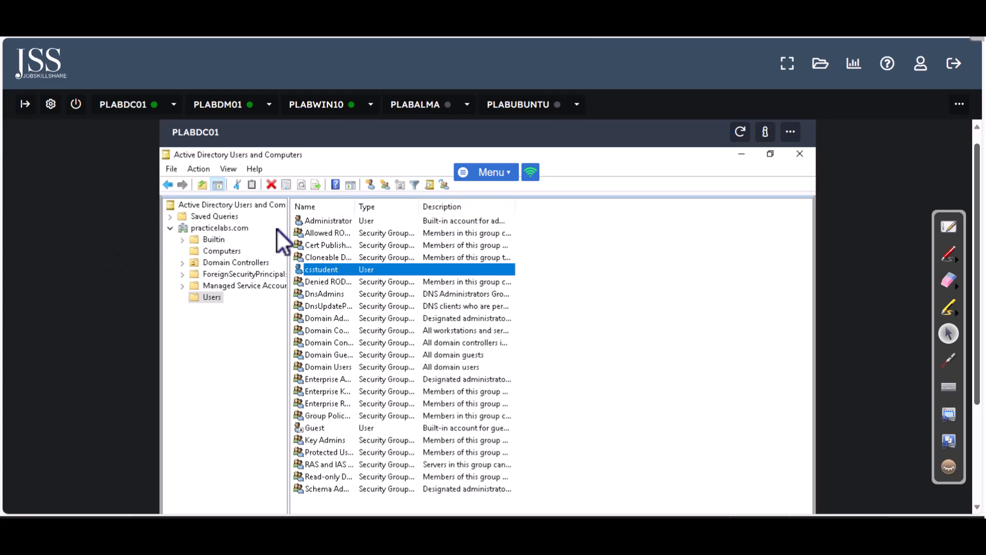
Close Active Directory Users and Computers and launch Server Manager from the Start menu
click(806, 153)
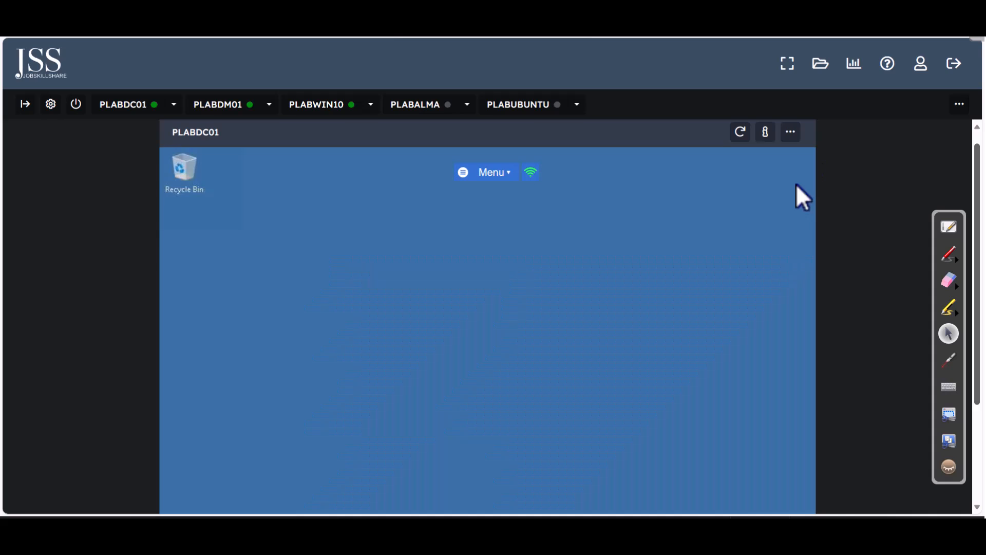
drag(977, 233, 976, 323)
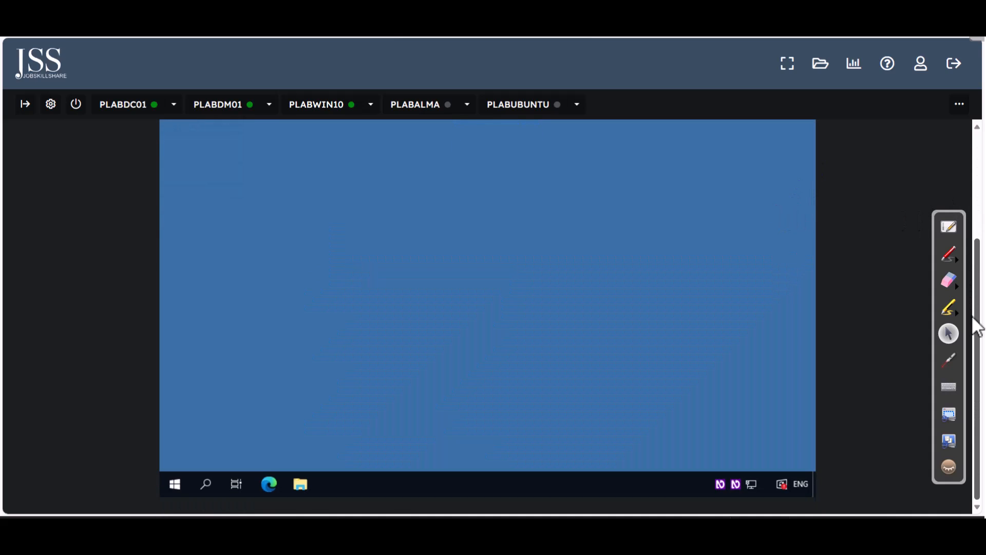
click(175, 484)
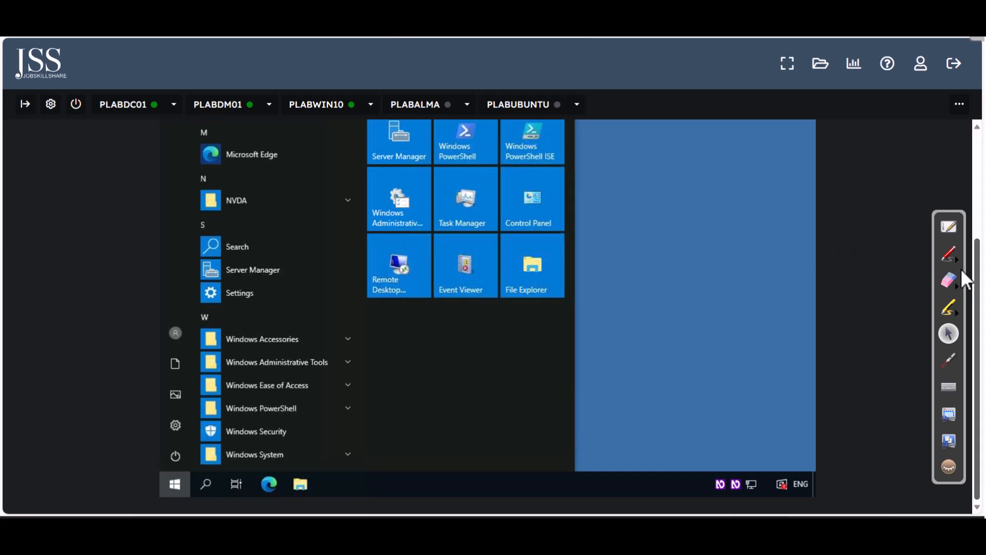
drag(978, 280, 963, 234)
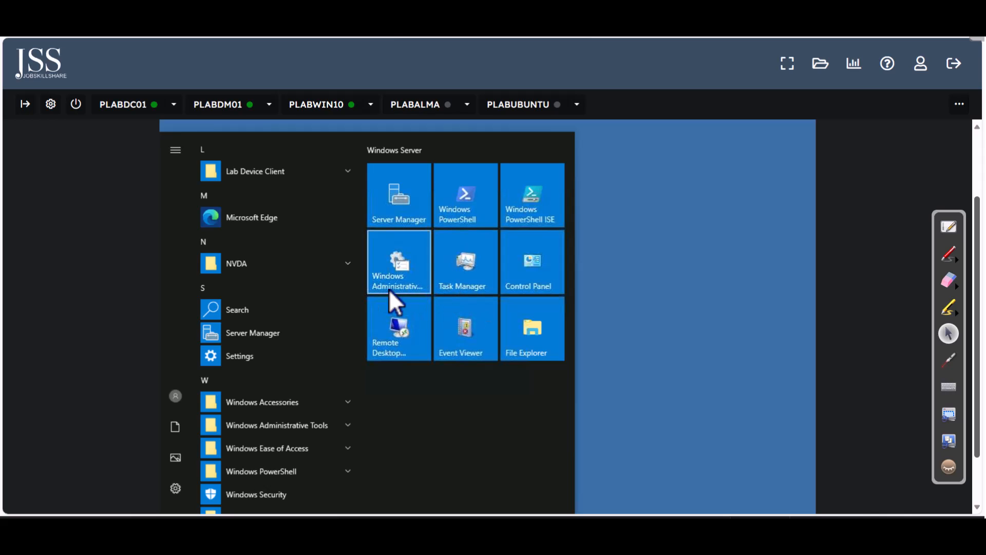
click(404, 208)
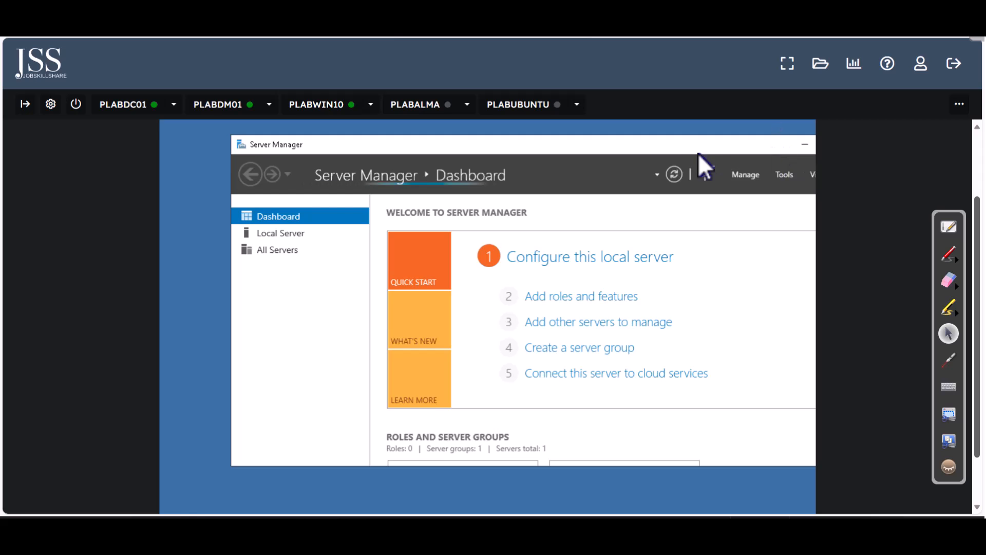
Maximize Server Manager and launch Group Policy Management from its Tools menu
click(747, 152)
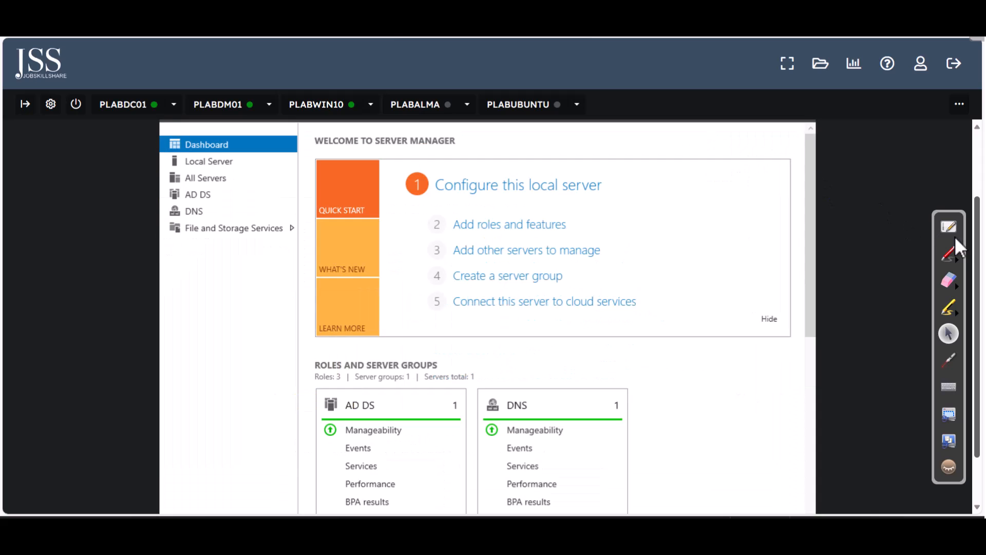
drag(977, 233, 971, 172)
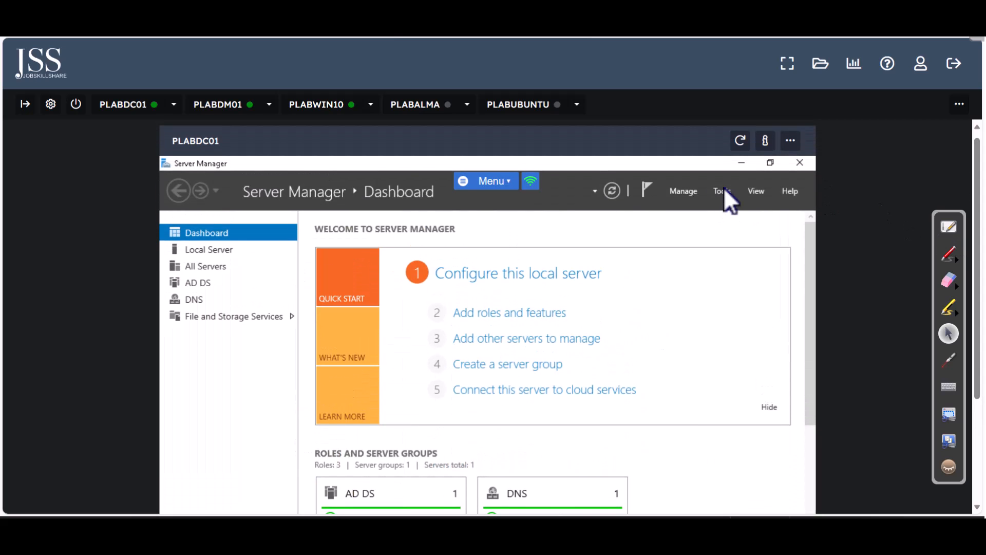
click(722, 190)
scroll(678, 360, down, 2)
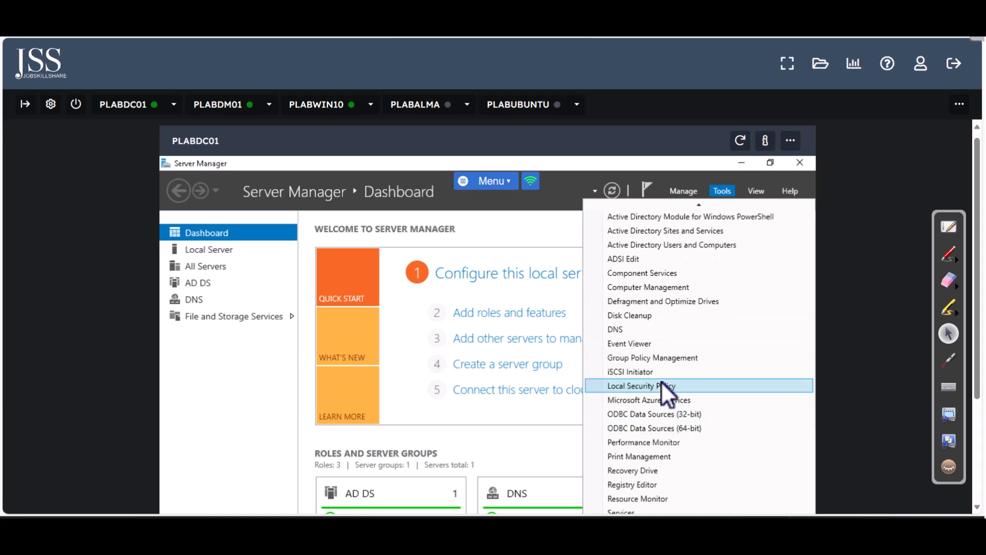
click(668, 360)
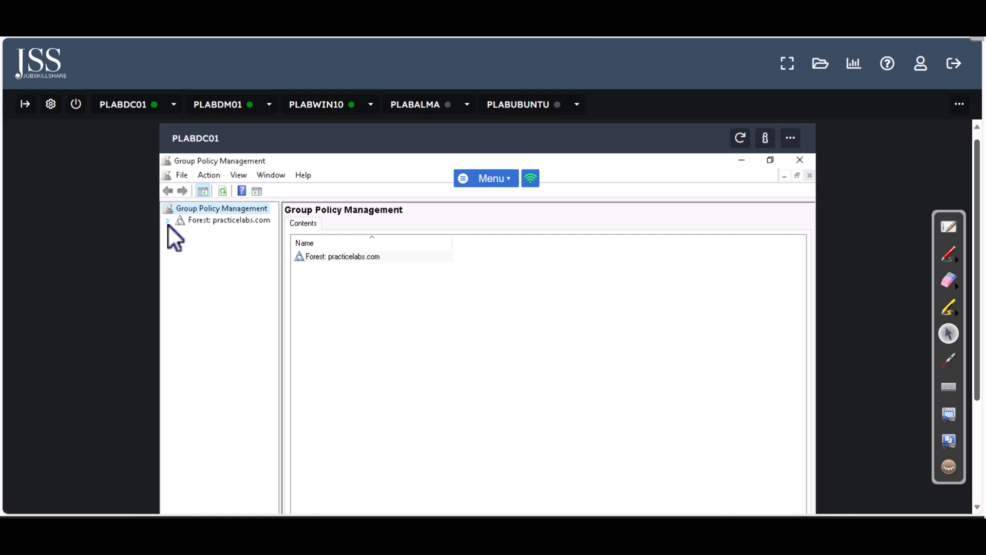
Expand Forest > Domains > practicelabs.com, select Default Domain Policy, and acknowledge the link warning
click(168, 224)
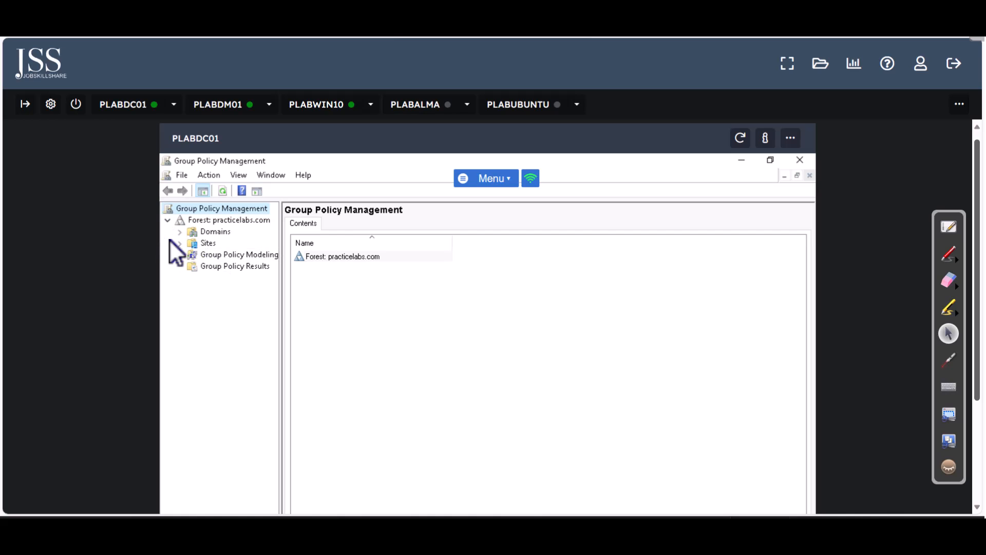
click(180, 232)
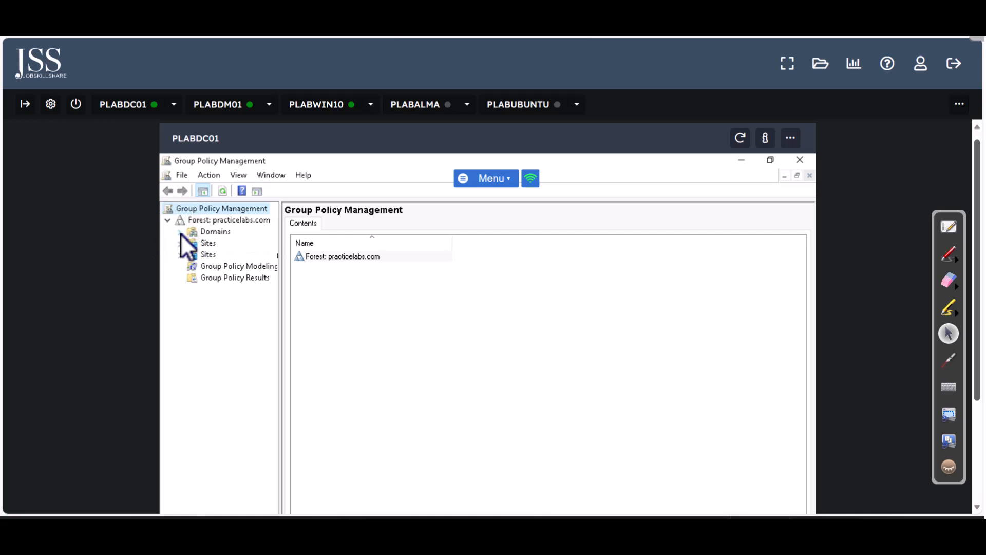
click(236, 243)
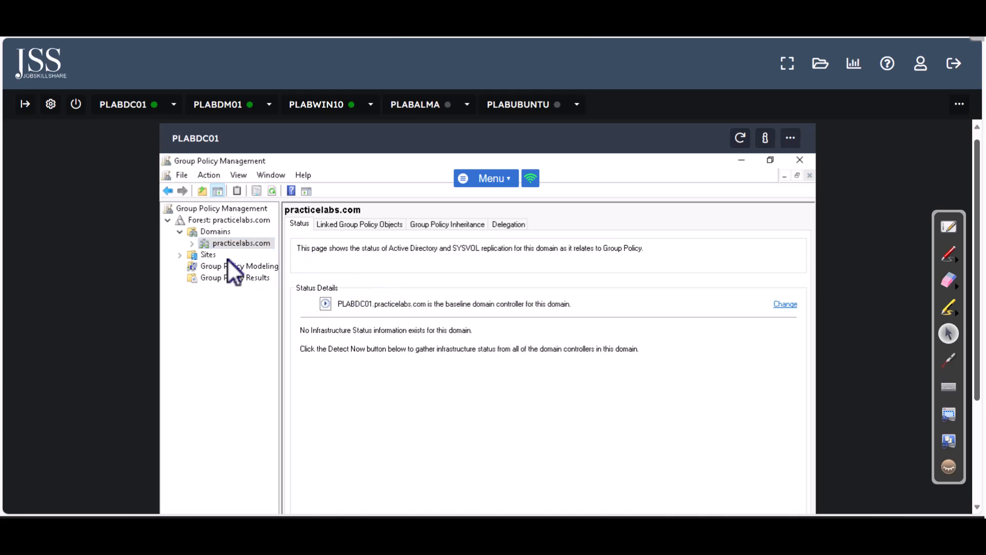
click(192, 243)
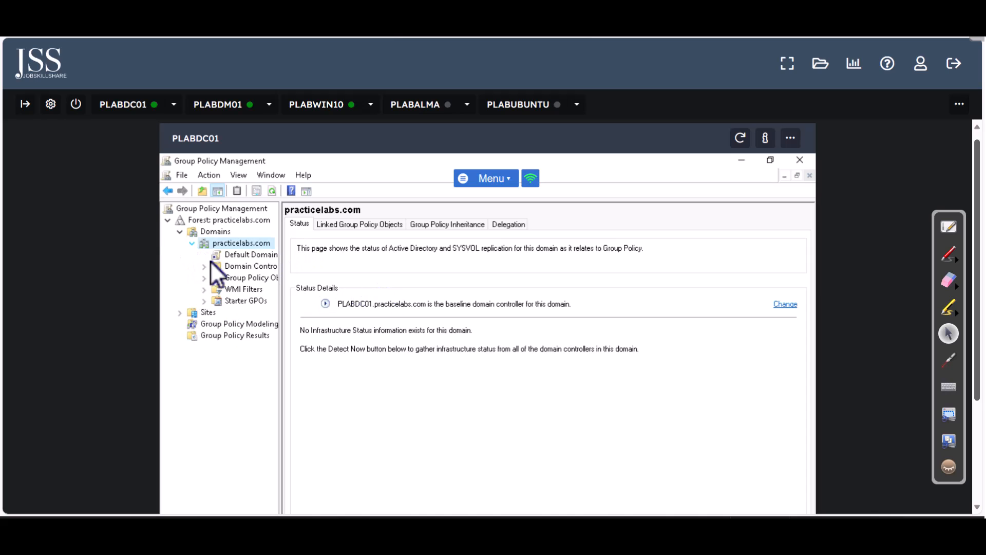
click(245, 256)
click(588, 415)
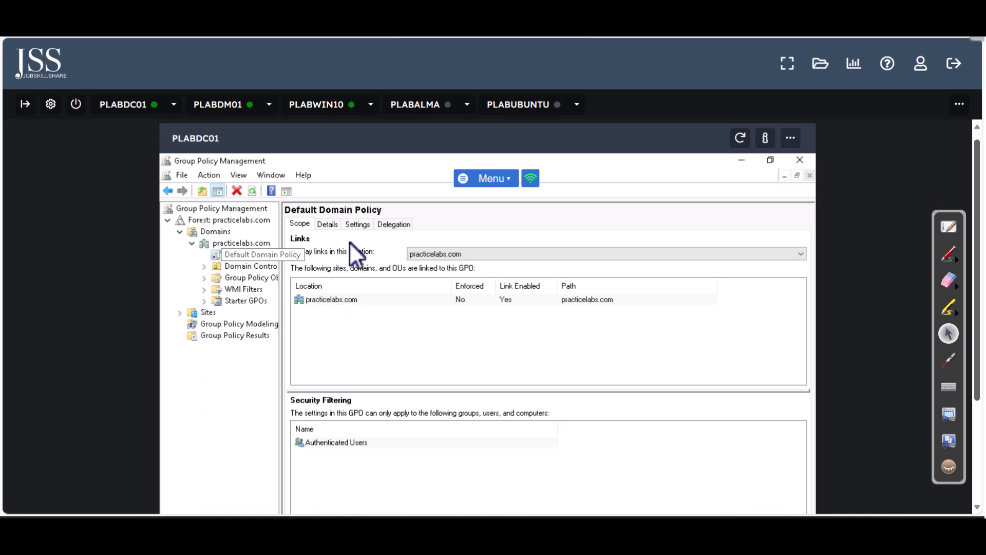
Show the Default Domain Policy's settings report with all sections expanded, scrolled to Password Policy
click(355, 225)
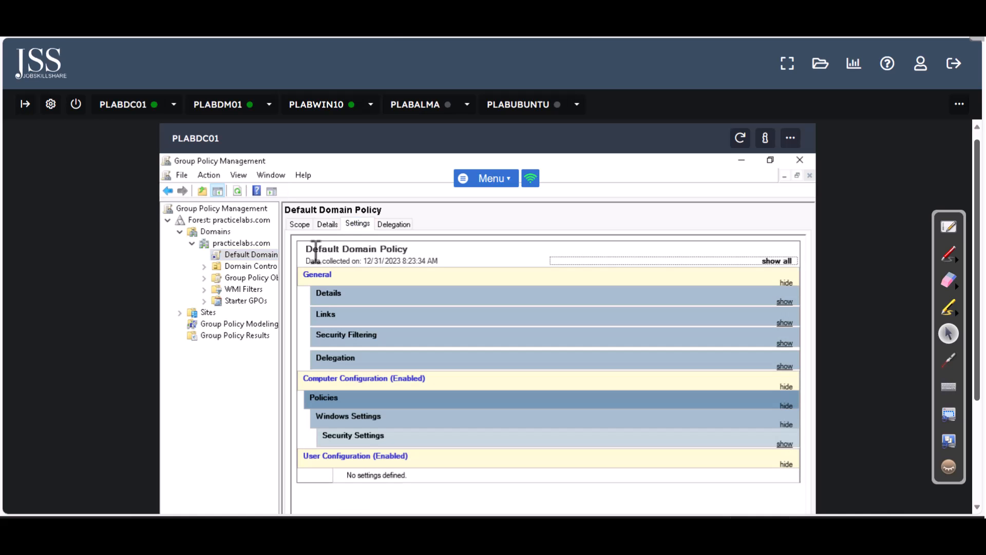
click(778, 262)
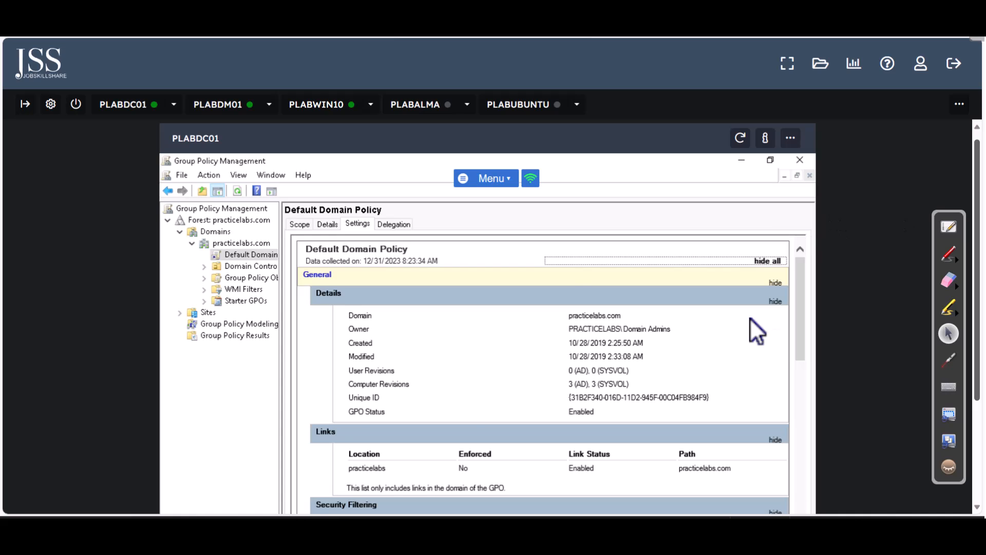
scroll(732, 371, down, 10)
scroll(729, 387, down, 1)
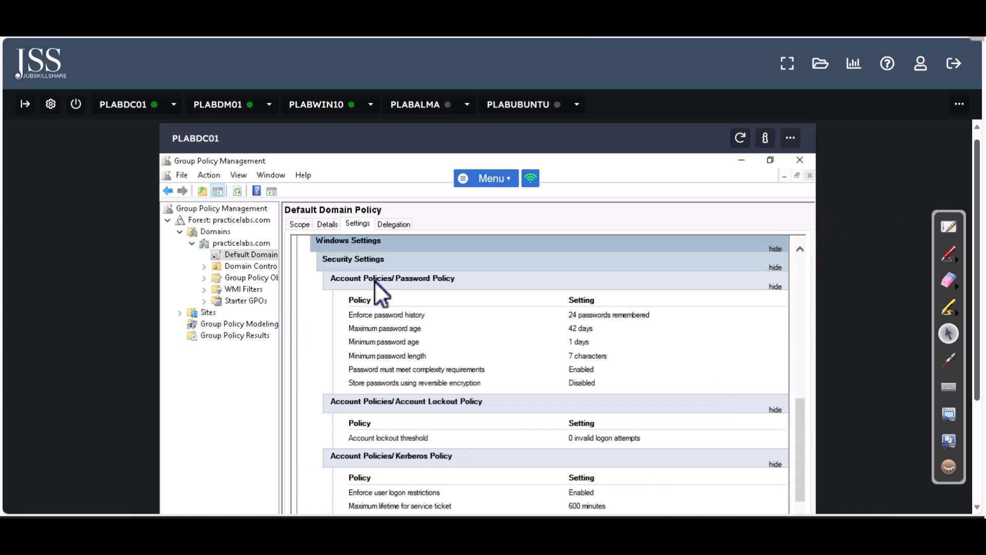
Highlight the password history, age, length, complexity and reversible encryption rows while reviewing them
drag(350, 300, 610, 375)
click(488, 339)
drag(352, 370, 615, 379)
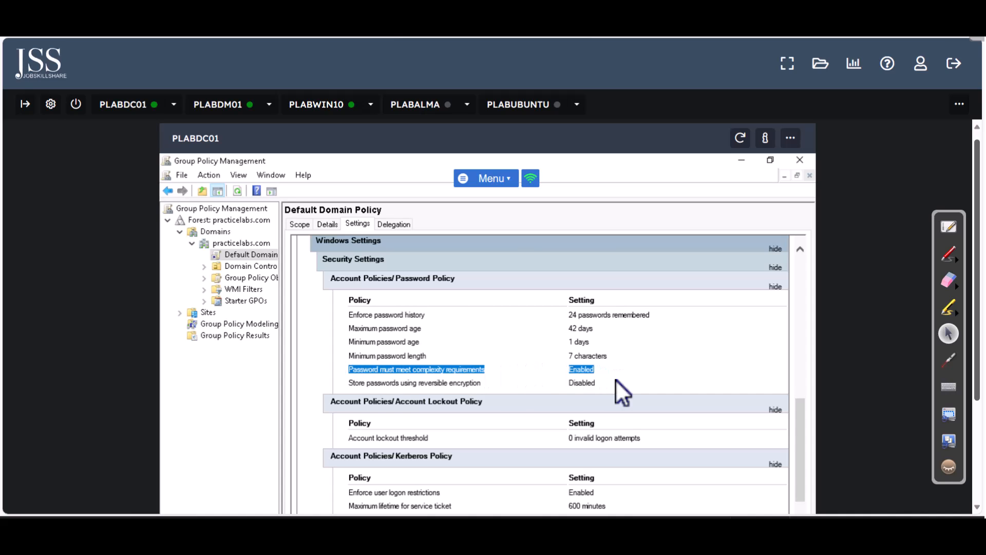
click(616, 379)
drag(348, 385, 519, 388)
click(593, 387)
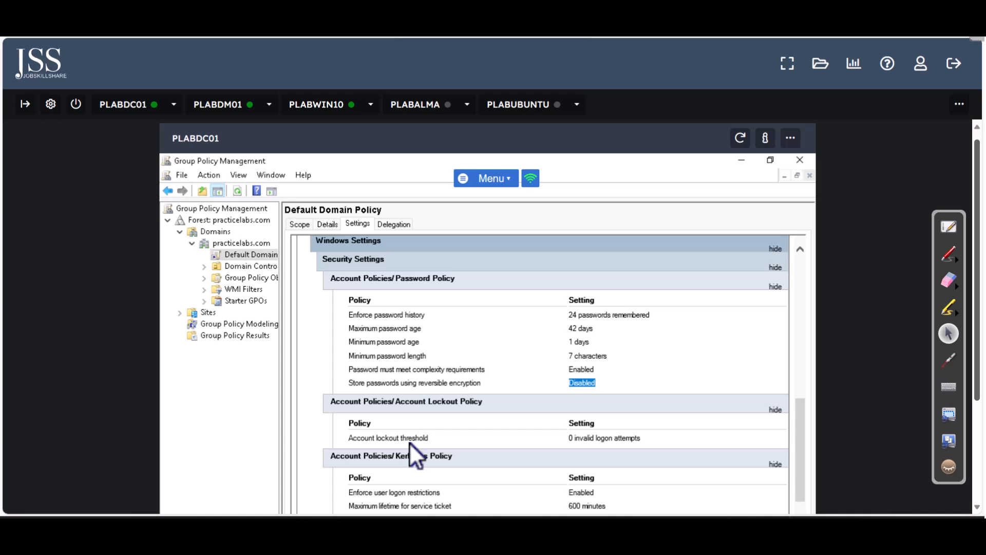
Open the Default Domain Policy in the editor, expand Computer Configuration policies and widen the tree
right_click(241, 252)
click(254, 263)
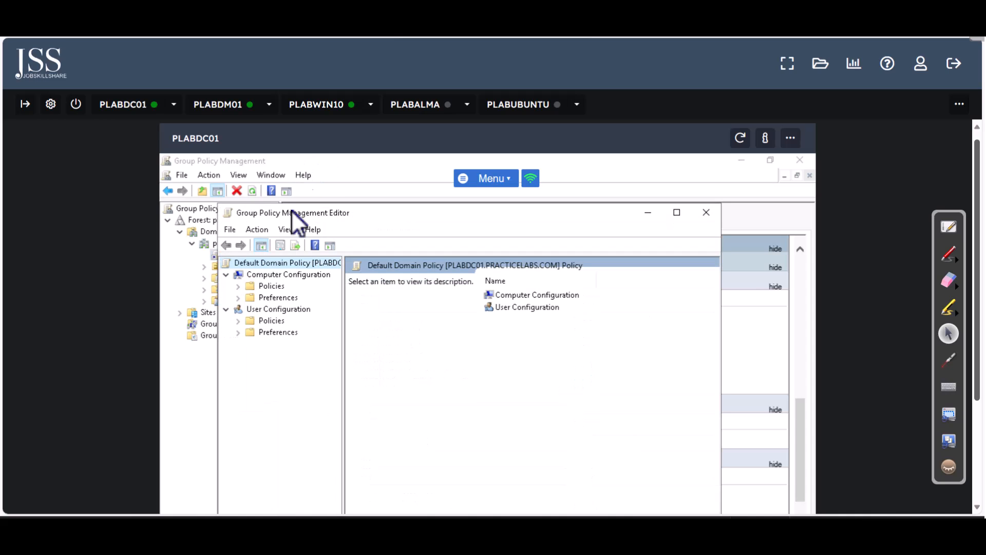
click(239, 287)
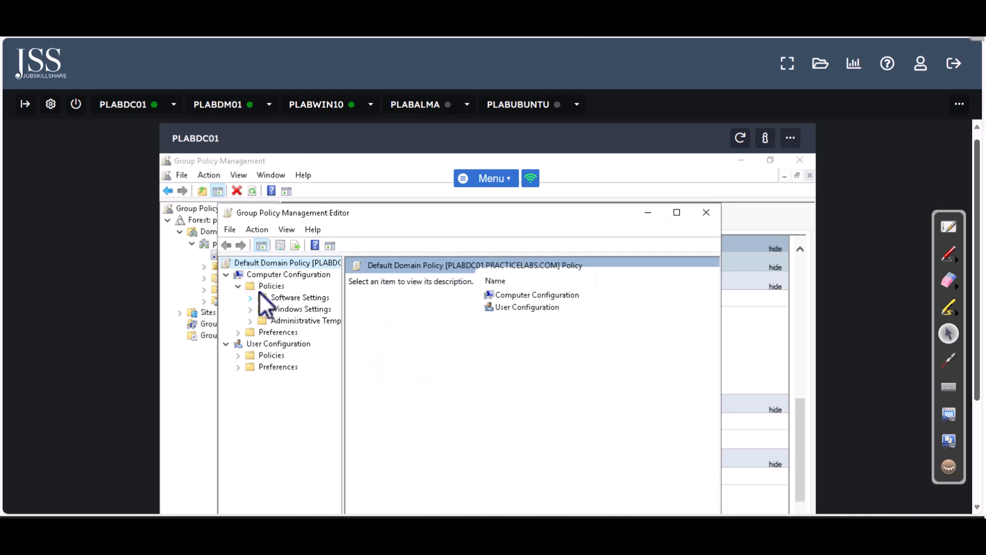
click(251, 321)
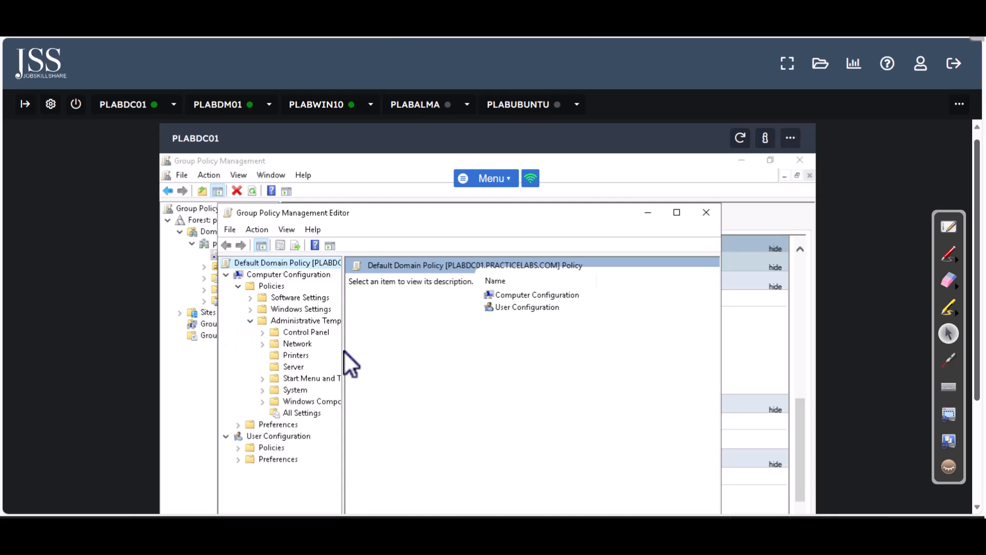
drag(344, 350, 468, 366)
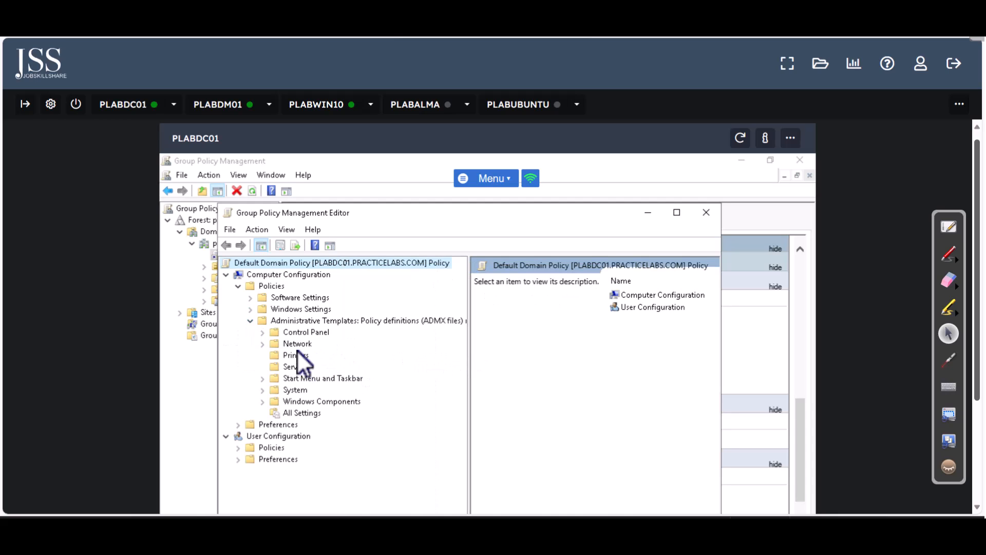
Expand Windows Settings > Security Settings > Account Policies, maximize the editor and open Password Policy
click(251, 309)
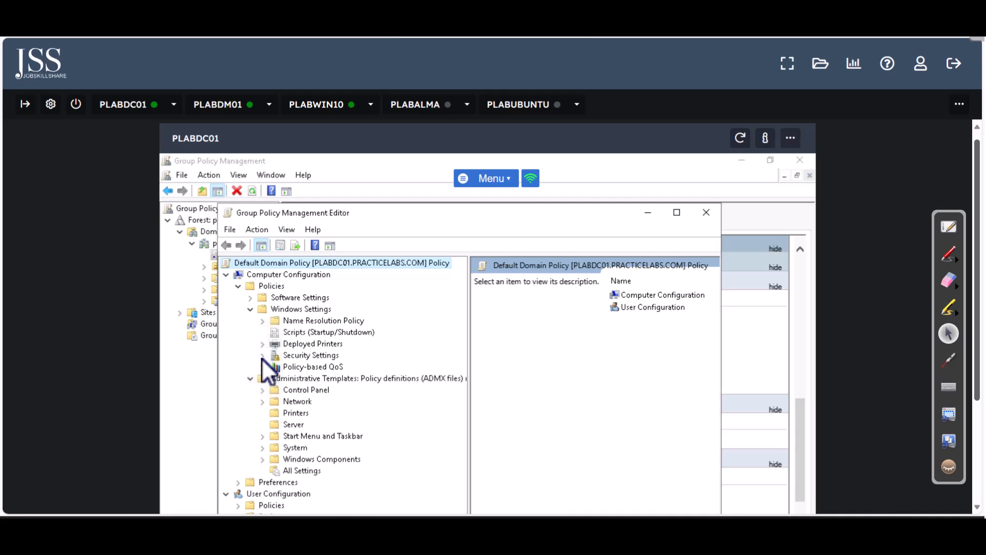
click(262, 356)
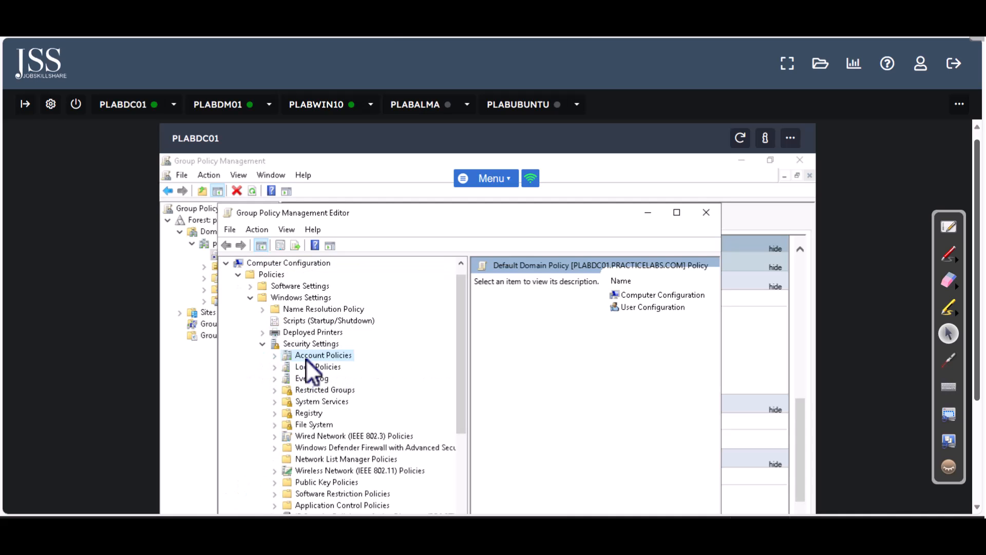
click(306, 357)
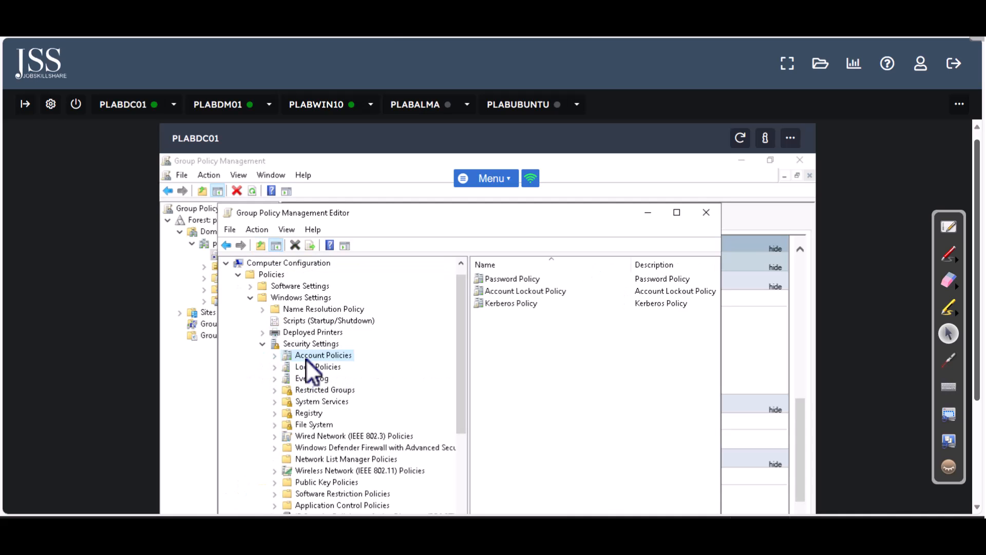
click(679, 212)
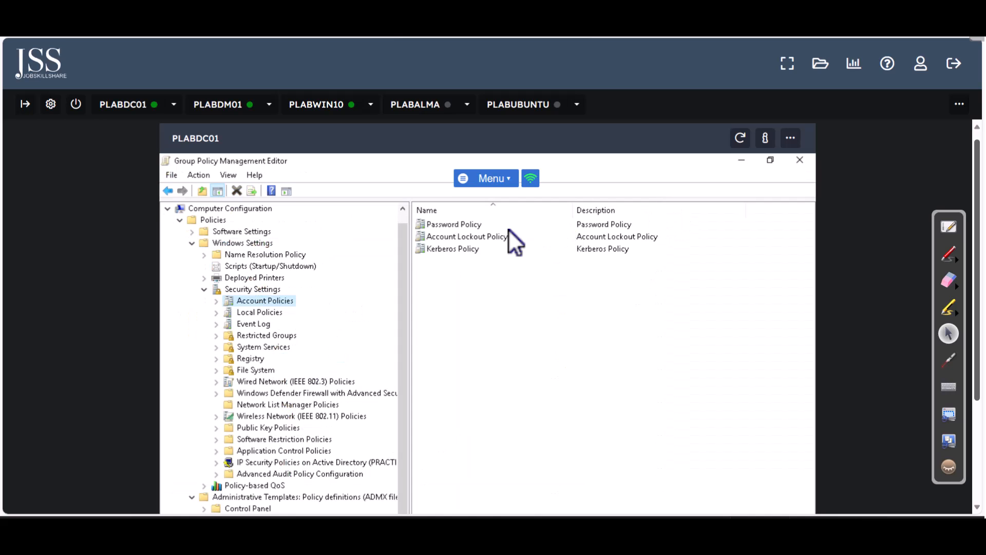
double_click(480, 224)
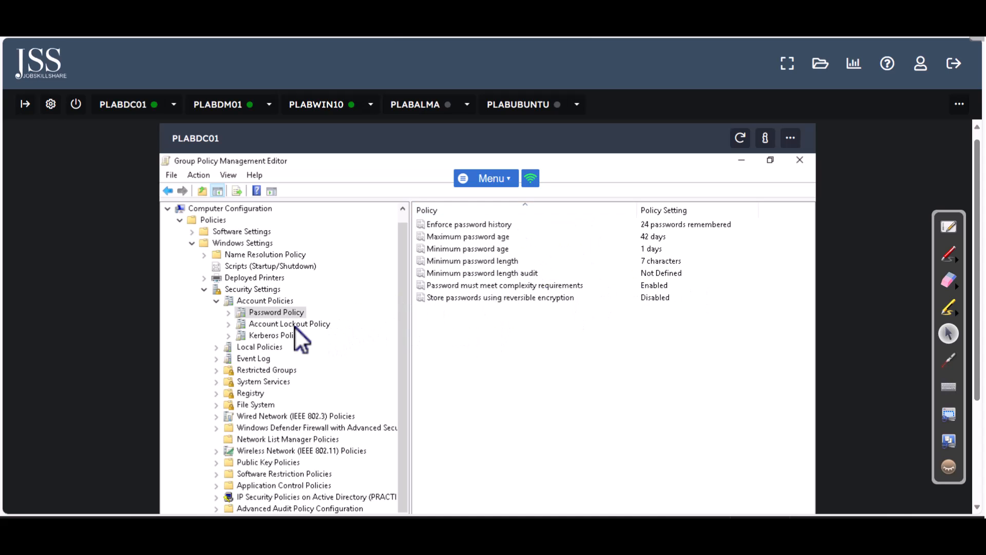
Define a 30-minute account lockout duration and accept the suggested 5-attempt threshold and 30-minute reset
click(282, 322)
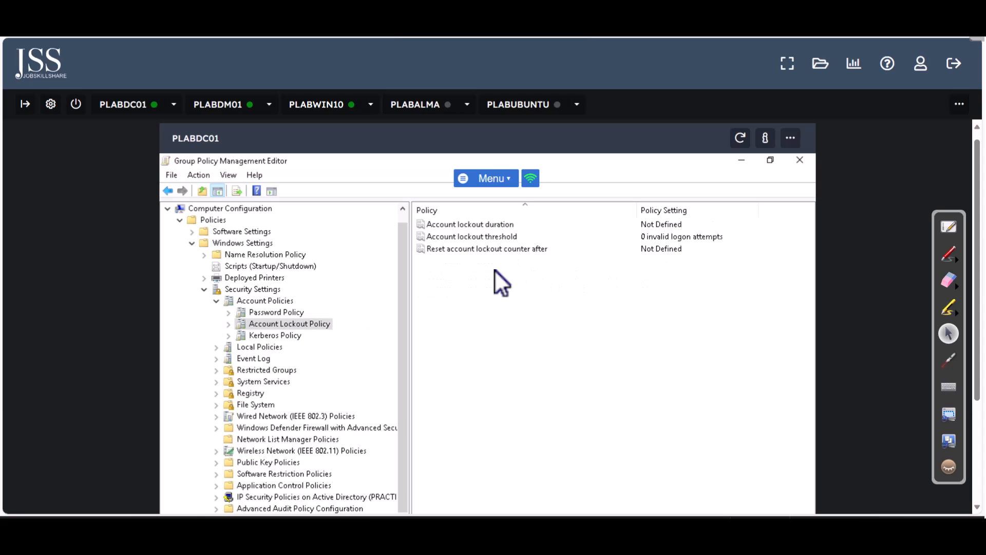
double_click(451, 226)
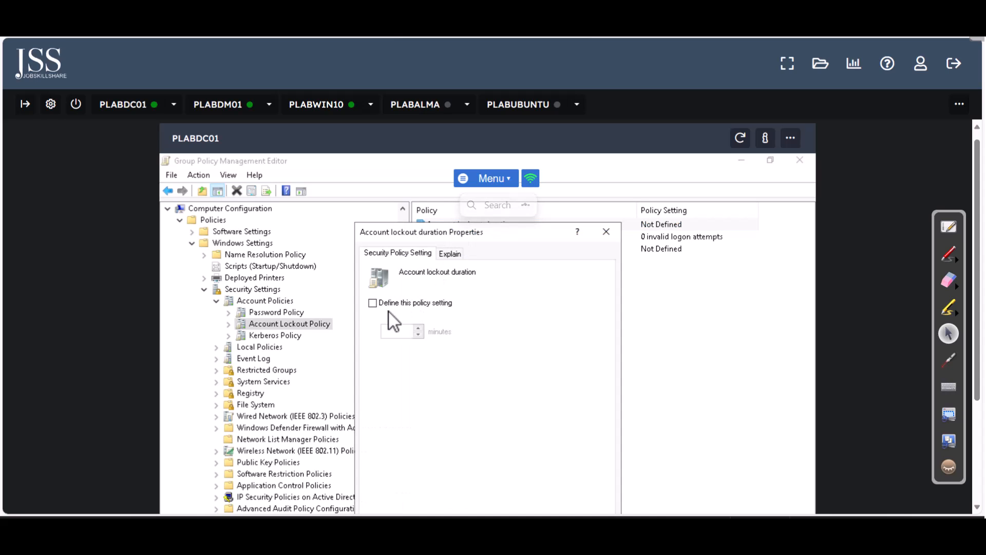
click(384, 305)
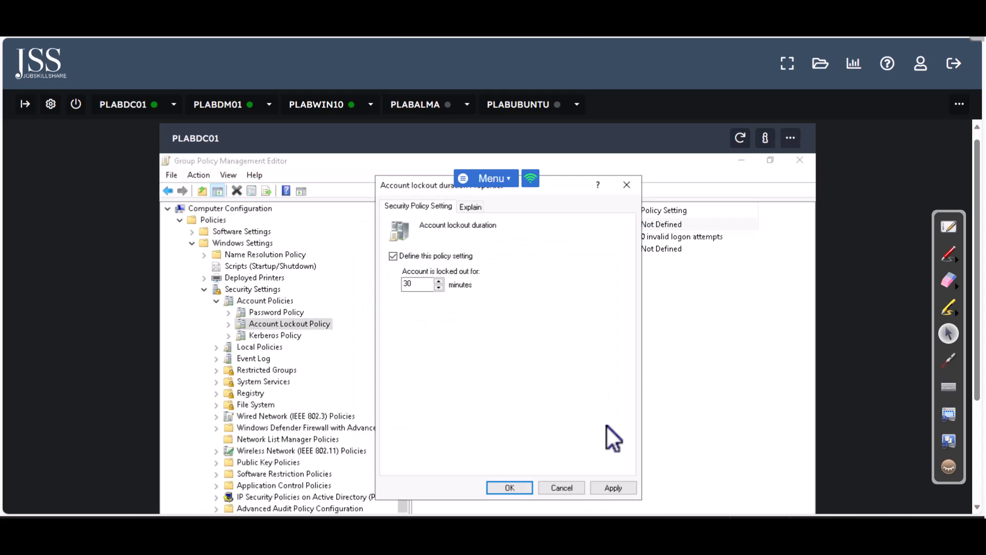
click(592, 491)
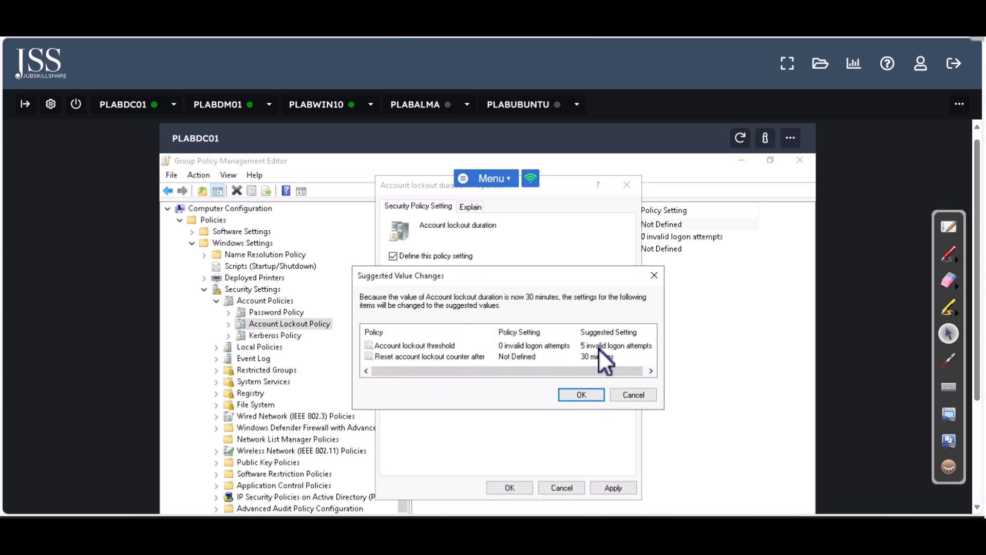
click(583, 396)
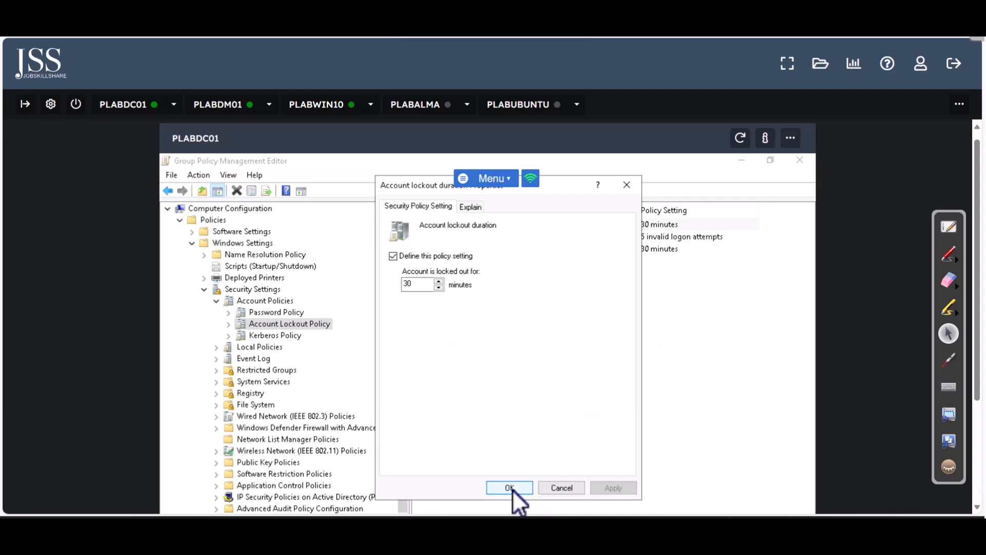
click(512, 488)
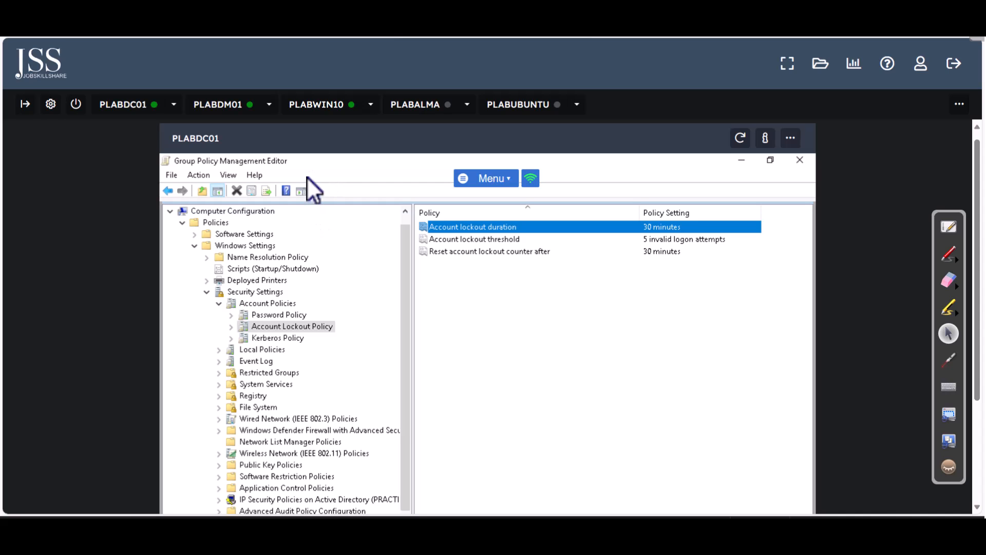
Check the 30-minute duration, 5-attempt threshold and 30-minute reset, then close the policy editor
scroll(308, 176, down, 2)
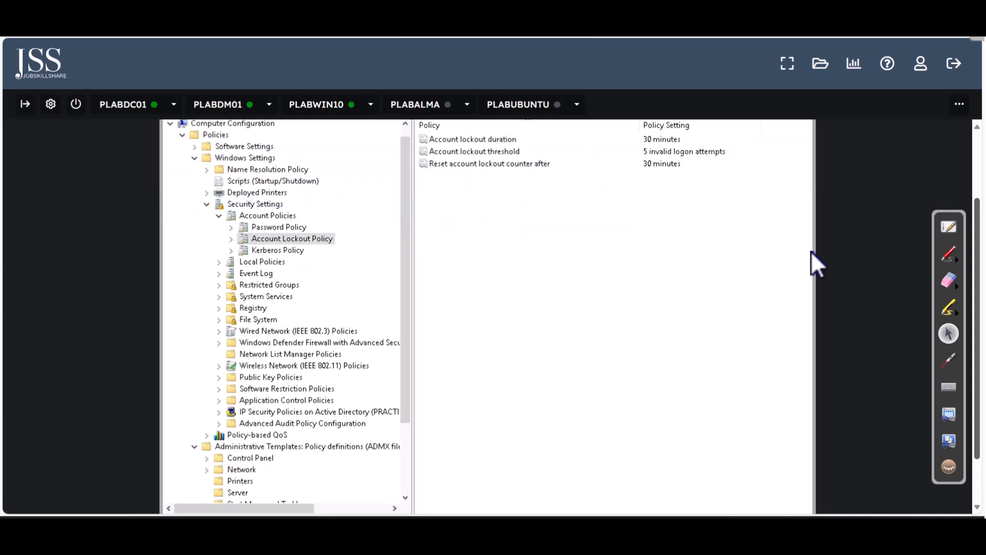
drag(977, 272, 976, 305)
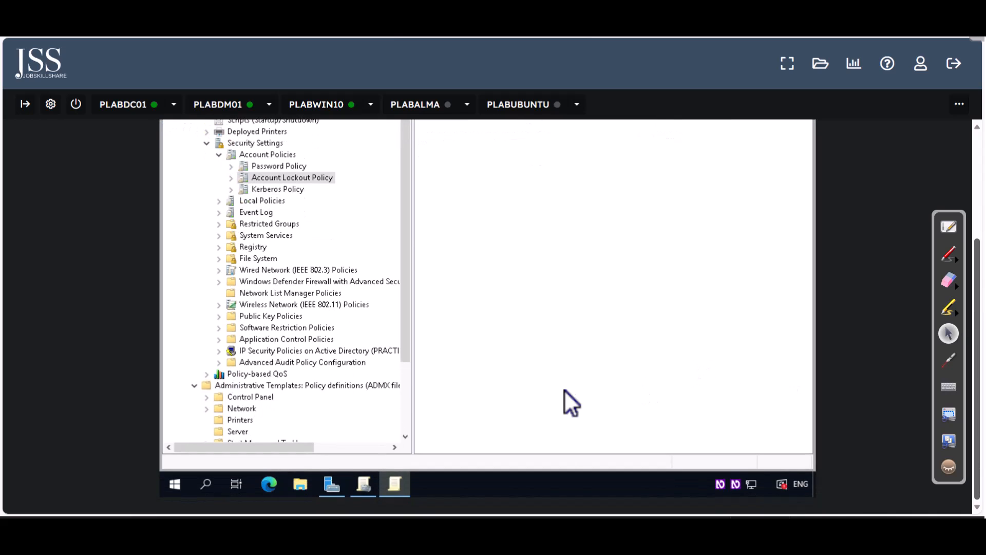
drag(978, 329, 978, 216)
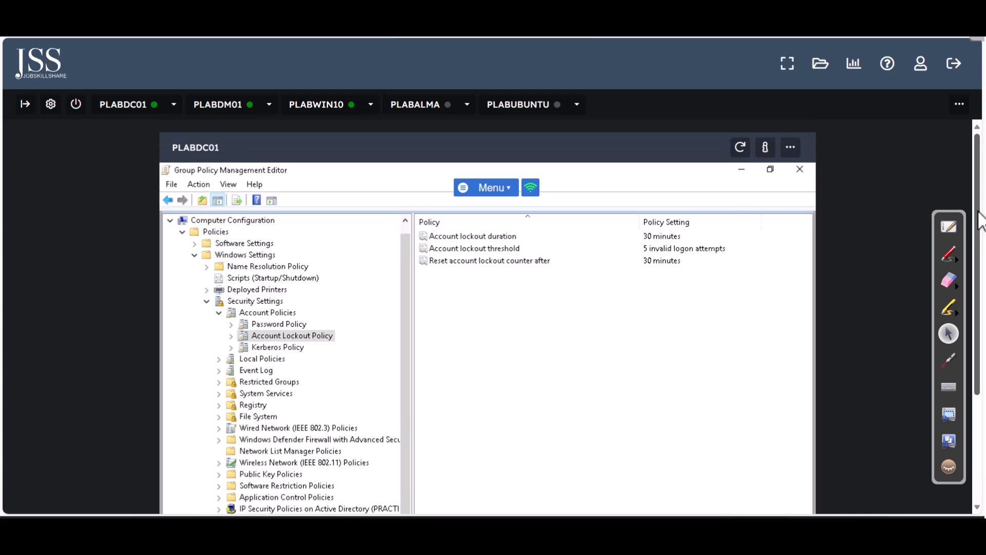
click(804, 169)
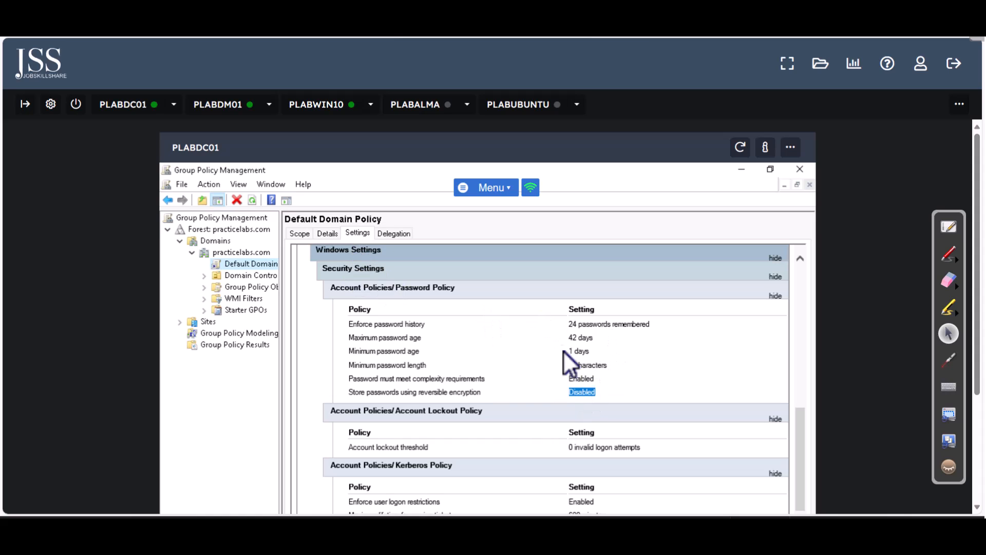
scroll(799, 425, down, 3)
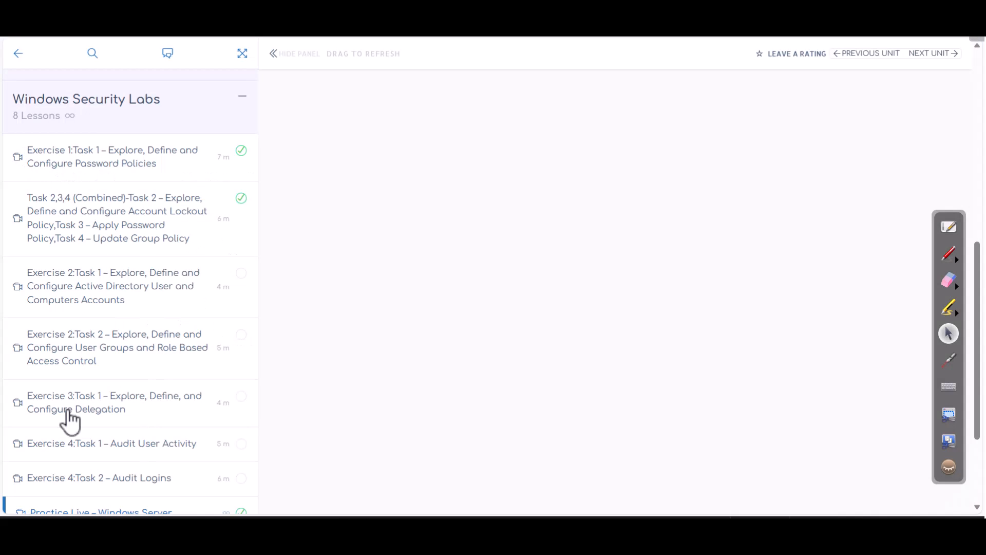
Scroll the Windows Security Labs lesson list to see Practice Live – Windows Server marked complete
scroll(69, 442, down, 3)
scroll(134, 368, up, 2)
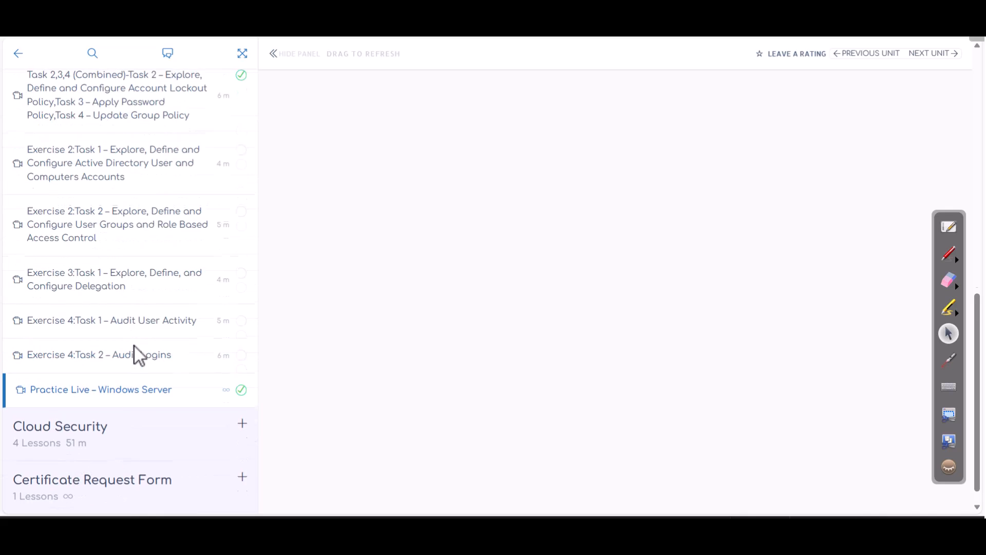